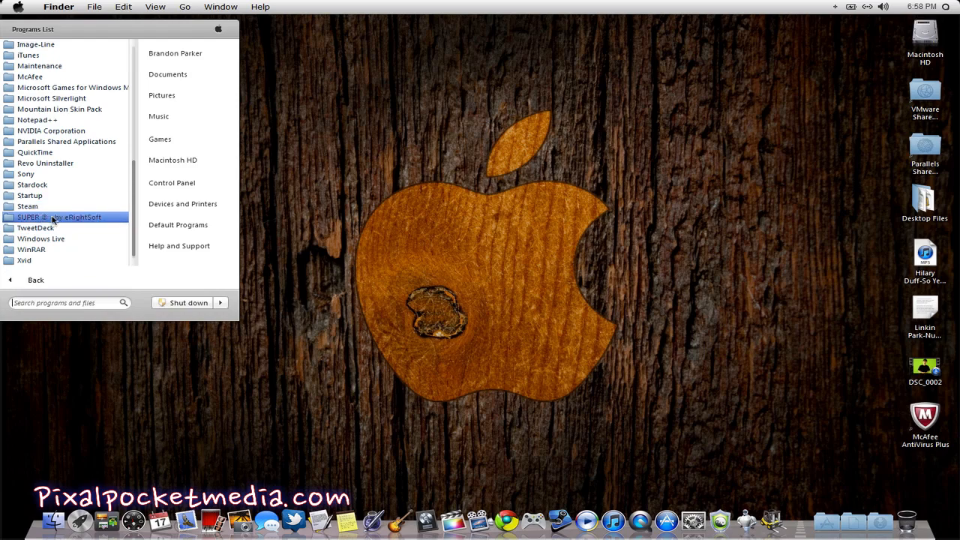
Launch SUPER © from the SUPER © - by eRightSoft program folder and reposition its window.
{"action": "left_click", "coordinate": [62, 218]}
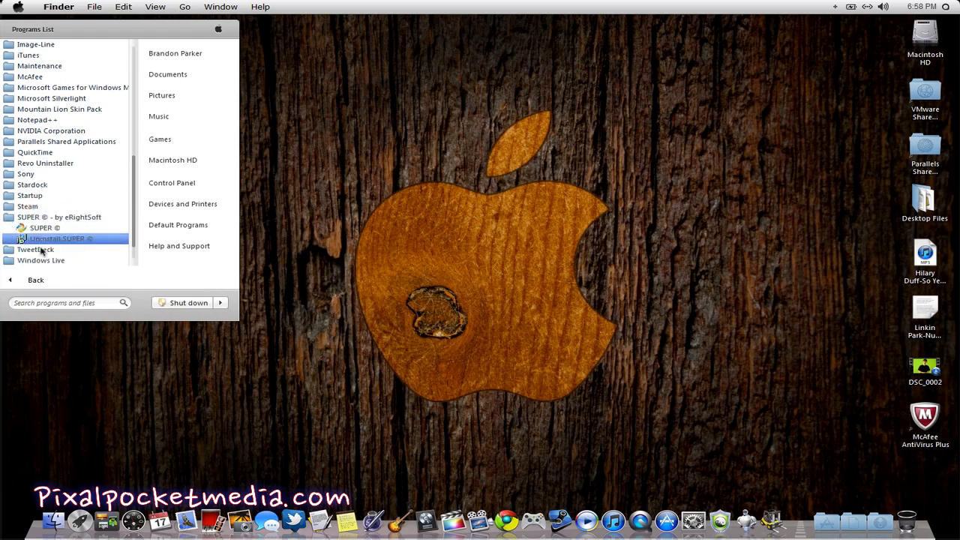
{"action": "left_click", "coordinate": [47, 239]}
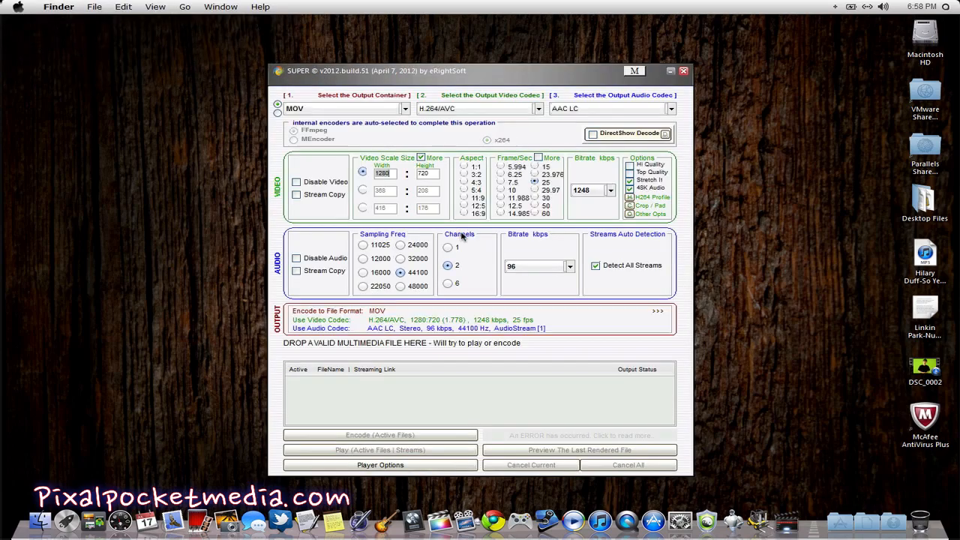
{"action": "mouse_move", "coordinate": [462, 236]}
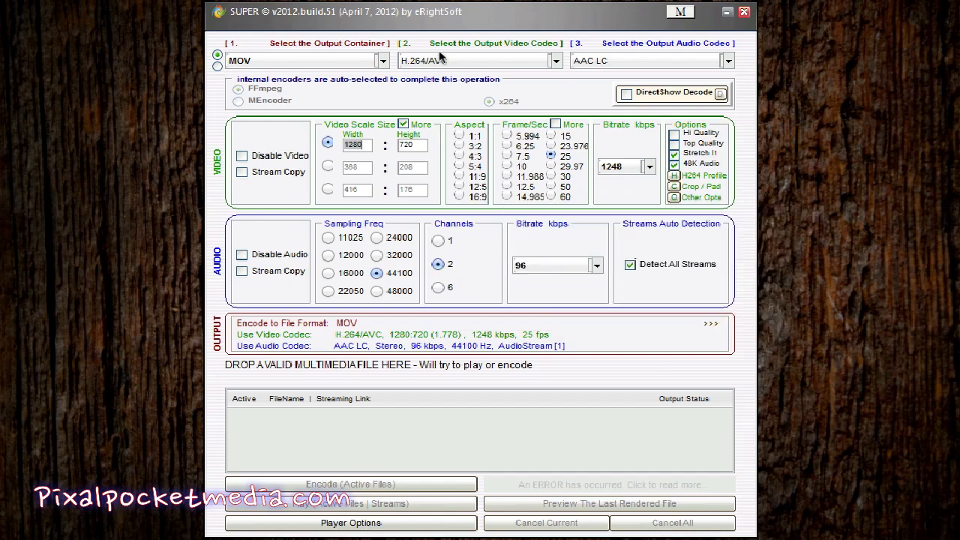
{"action": "left_click_drag", "start_coordinate": [472, 13], "coordinate": [508, 13]}
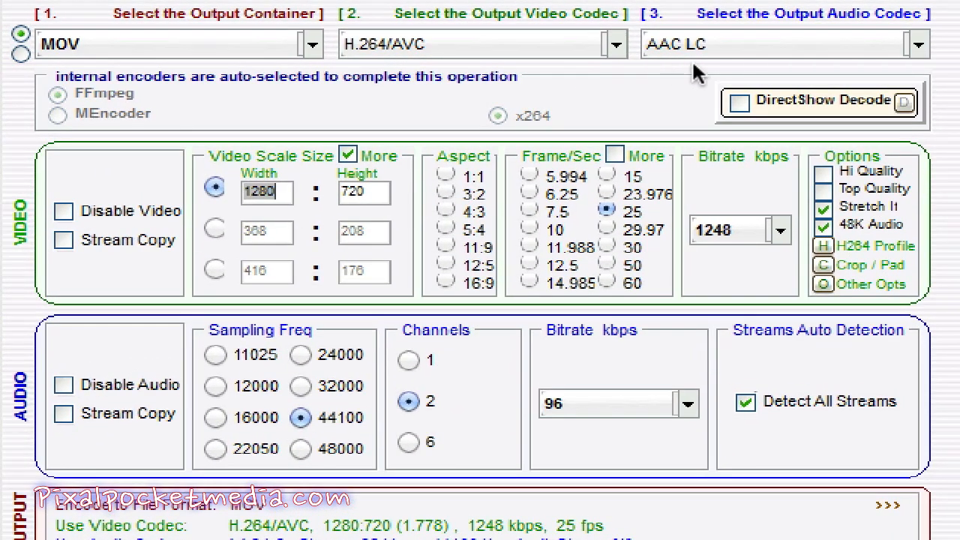
Choose AAC LC as the output audio codec and MOV as the output container.
{"action": "left_click", "coordinate": [763, 43]}
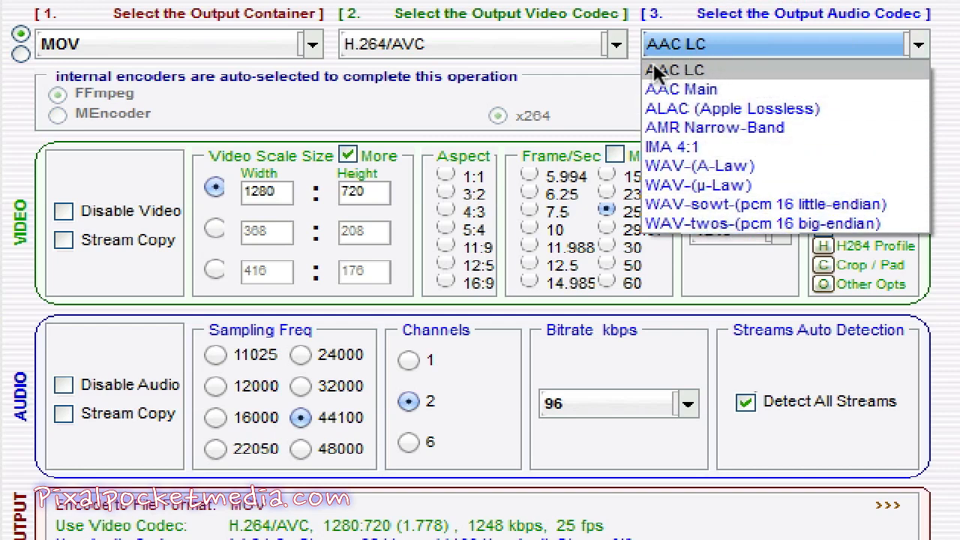
{"action": "left_click", "coordinate": [708, 69]}
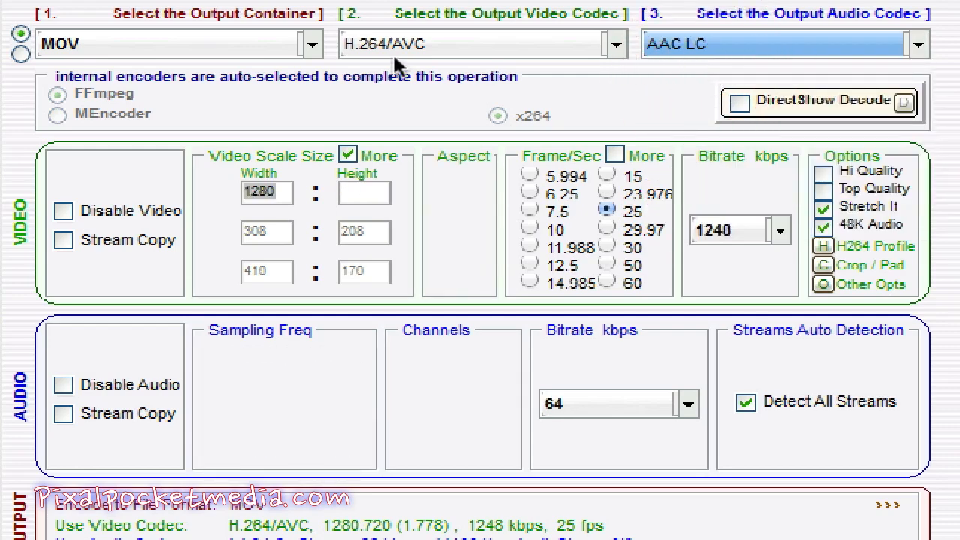
{"action": "left_click", "coordinate": [65, 38]}
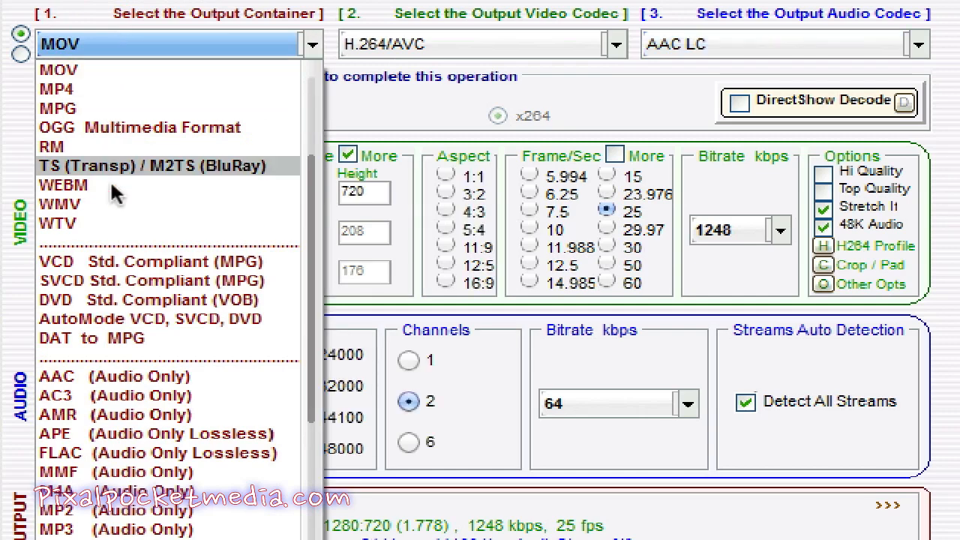
{"action": "scroll", "coordinate": [133, 481], "scroll_direction": "down", "scroll_amount": 2}
{"action": "scroll", "coordinate": [140, 394], "scroll_direction": "up", "scroll_amount": 3}
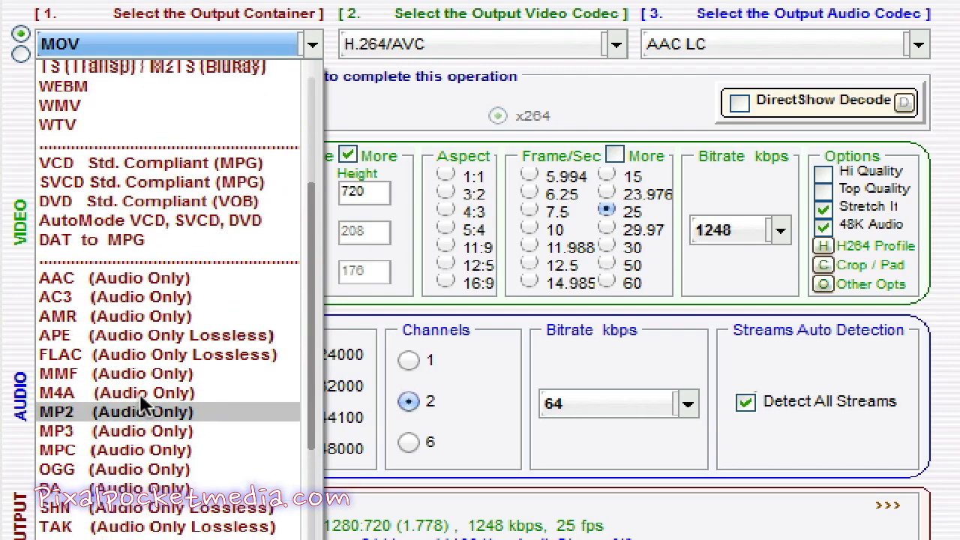
{"action": "scroll", "coordinate": [138, 392], "scroll_direction": "up", "scroll_amount": 2}
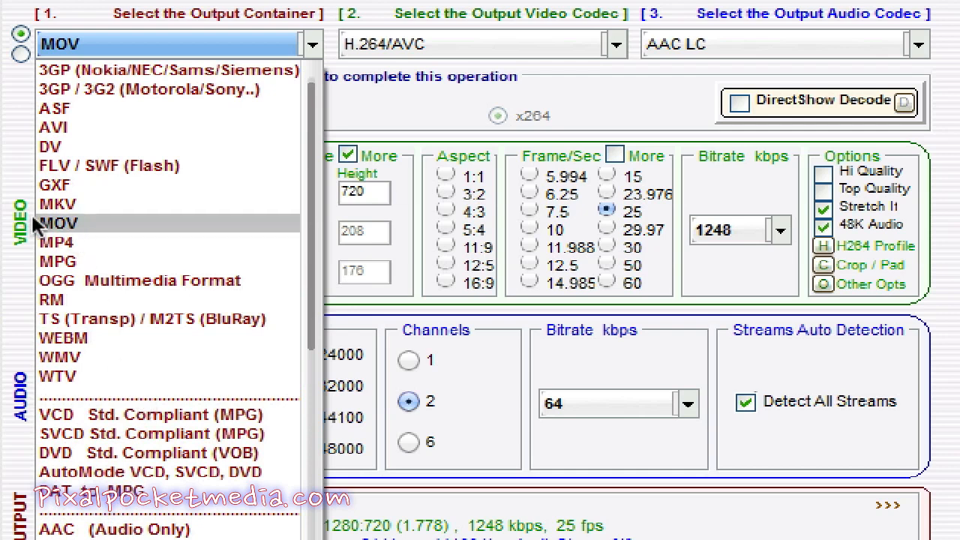
{"action": "left_click", "coordinate": [110, 221]}
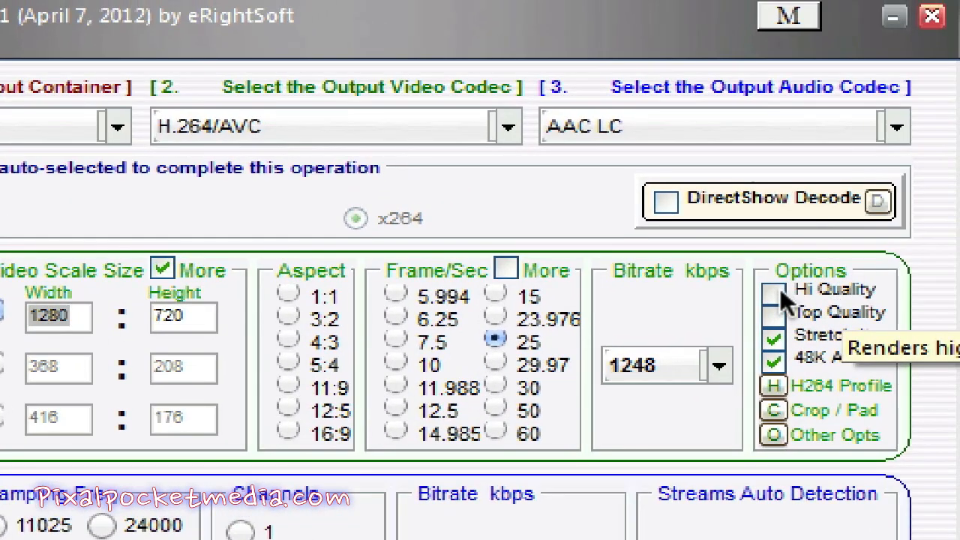
Enable the Hi Quality and Top Quality video options, and view the available audio bitrates.
{"action": "left_click", "coordinate": [774, 294]}
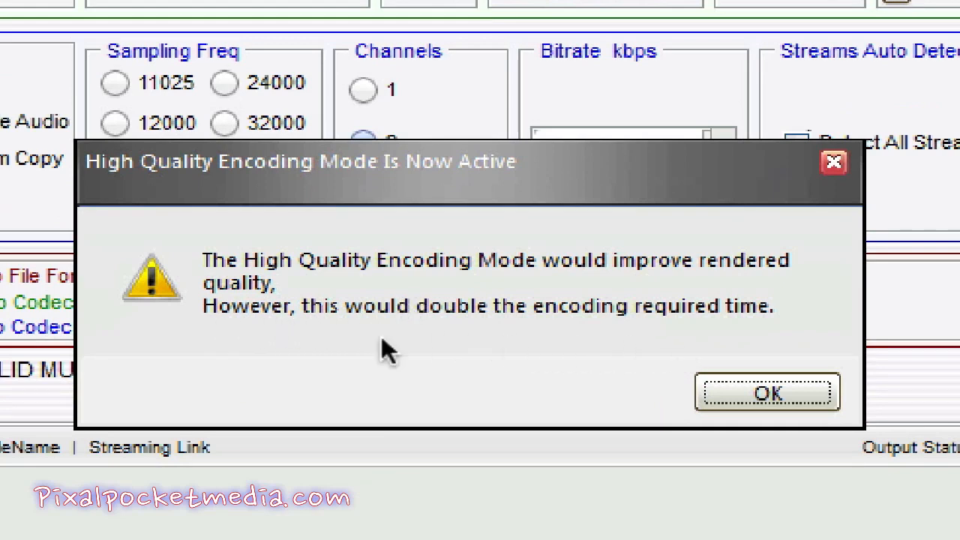
{"action": "left_click", "coordinate": [748, 386]}
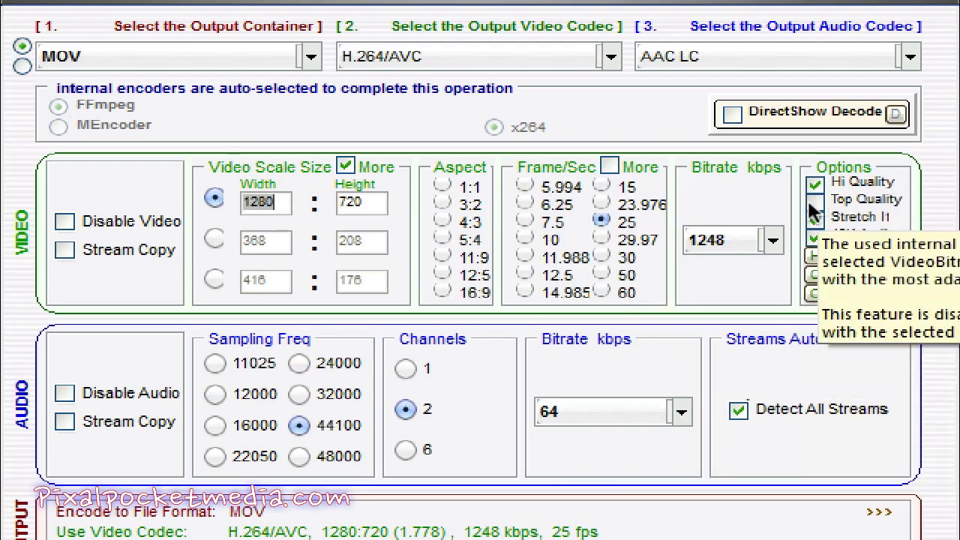
{"action": "left_click", "coordinate": [814, 199]}
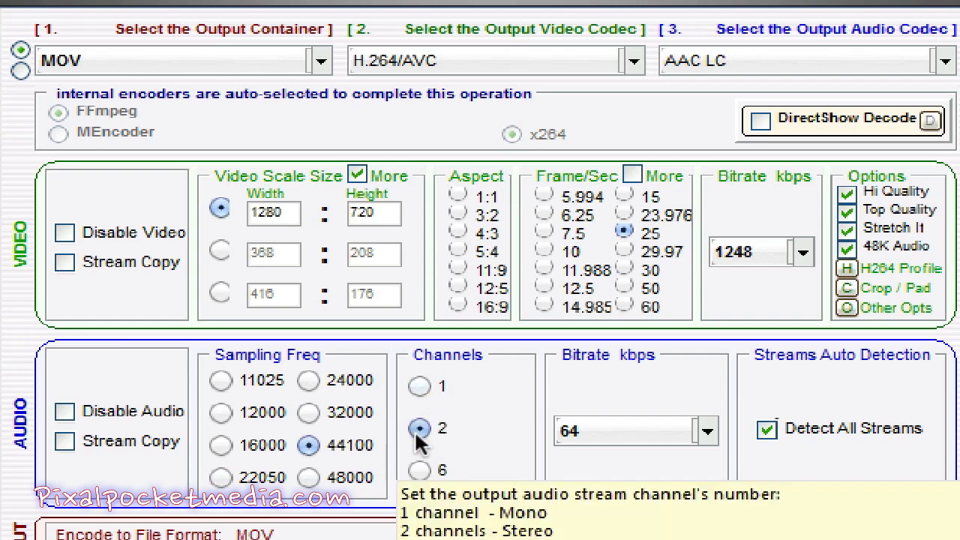
{"action": "left_click", "coordinate": [610, 417]}
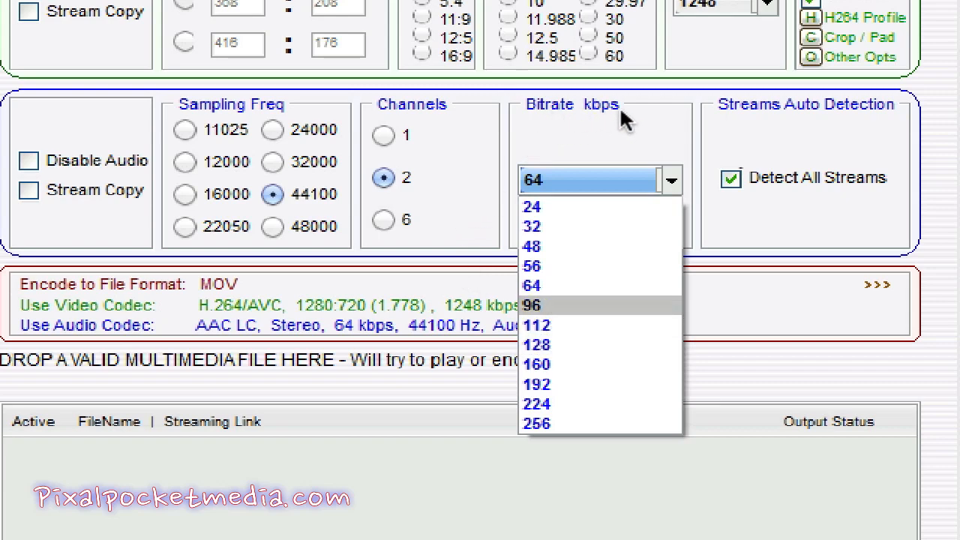
{"action": "left_click", "coordinate": [456, 164]}
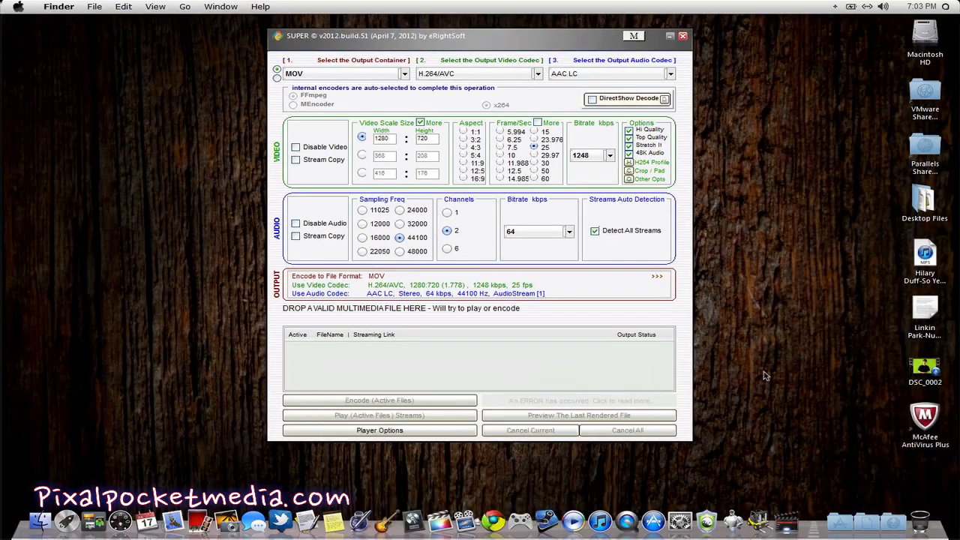
Add the desktop video DSC_0002 to the encoding file list and show the details in its file properties.
{"action": "left_click_drag", "start_coordinate": [924, 372], "coordinate": [497, 356]}
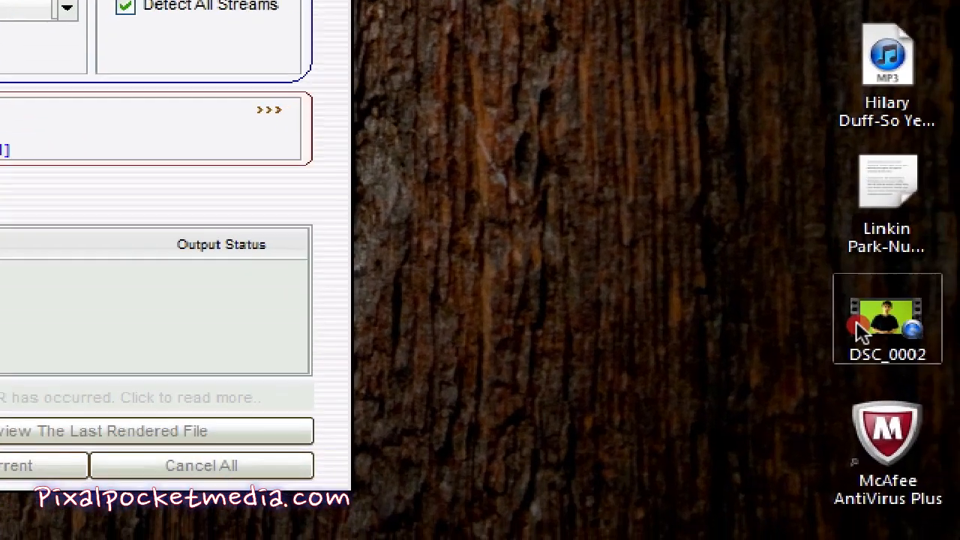
{"action": "right_click", "coordinate": [849, 315]}
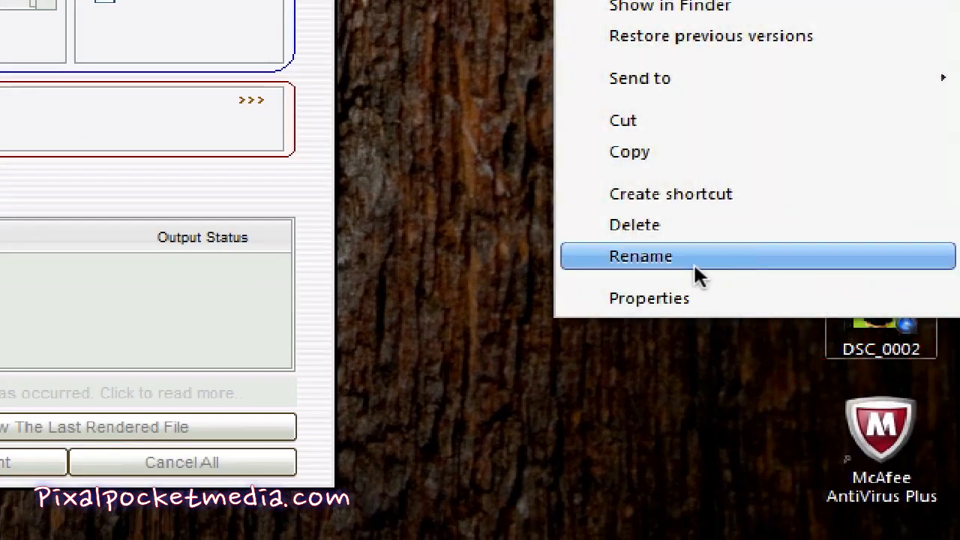
{"action": "left_click", "coordinate": [658, 297]}
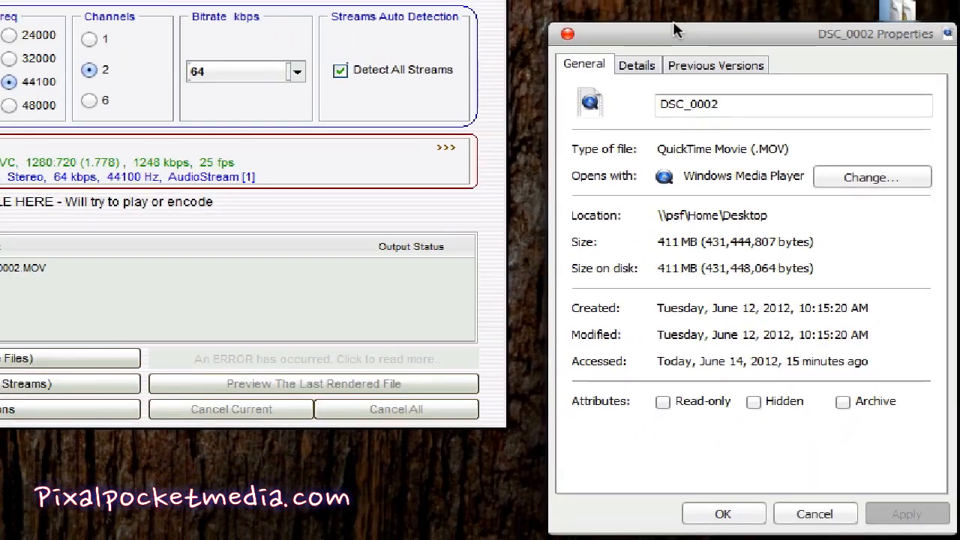
{"action": "left_click_drag", "start_coordinate": [673, 30], "coordinate": [626, 0]}
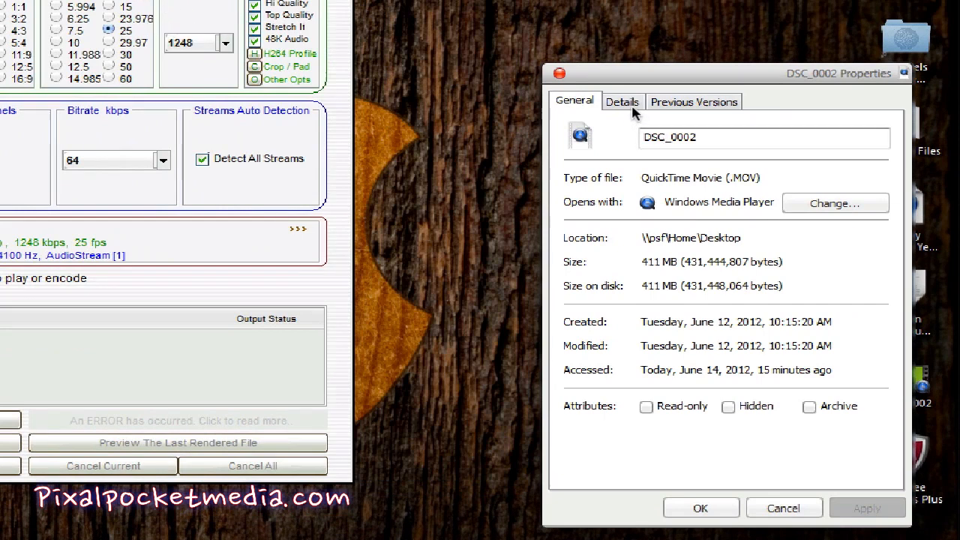
{"action": "left_click", "coordinate": [595, 18]}
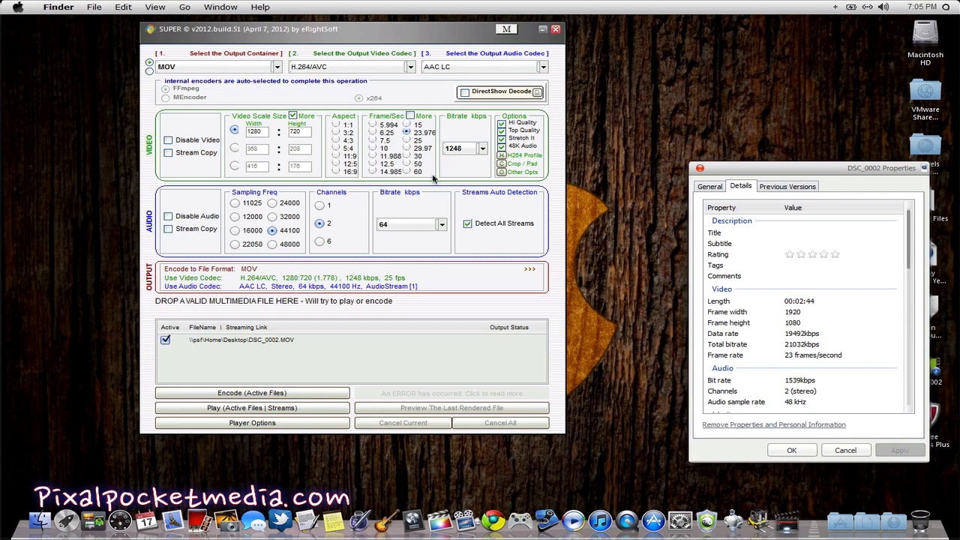
Set the video bitrate to 1536 kbps and move the converter window closer to the file properties.
{"action": "left_click", "coordinate": [459, 148]}
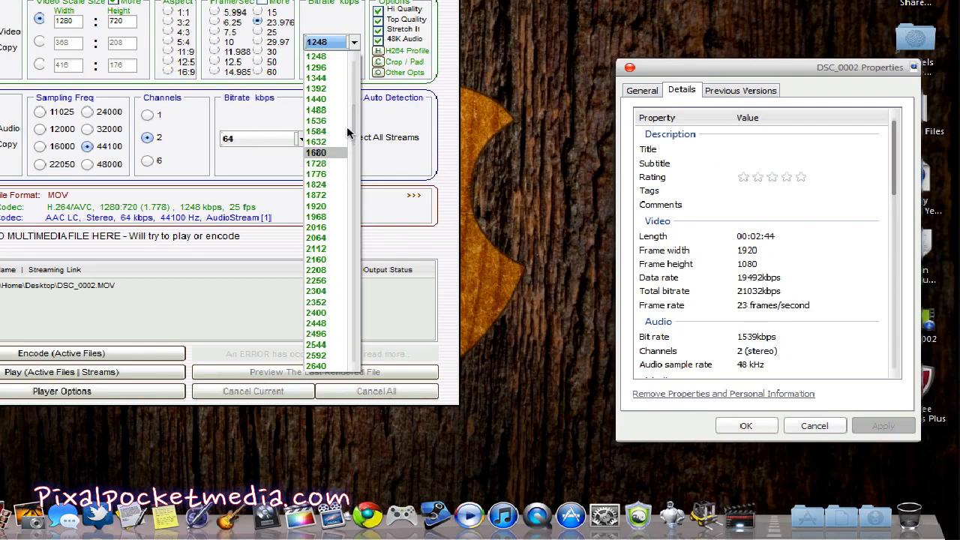
{"action": "mouse_move", "coordinate": [349, 133]}
{"action": "left_mouse_down"}
{"action": "mouse_move", "coordinate": [349, 141]}
{"action": "mouse_move", "coordinate": [350, 133]}
{"action": "left_mouse_up"}
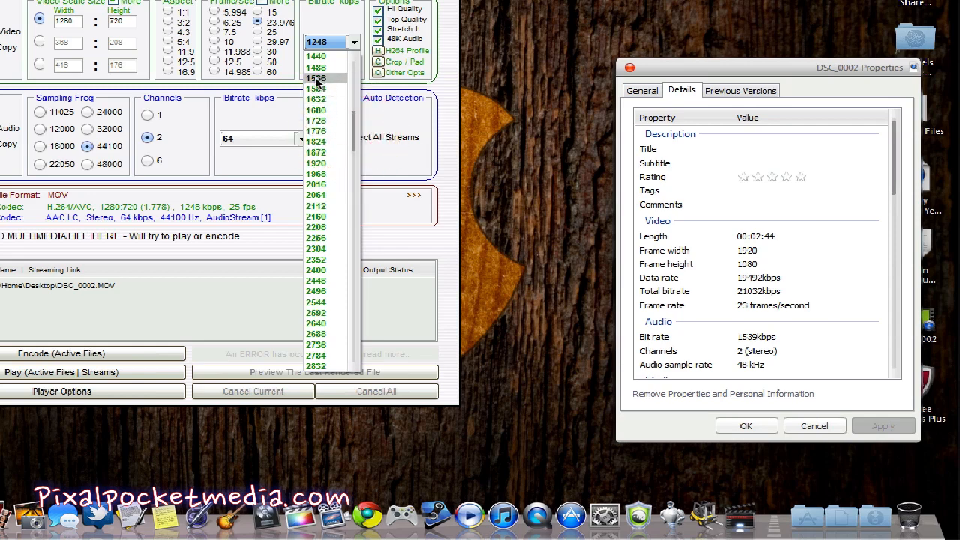
{"action": "left_click", "coordinate": [316, 77]}
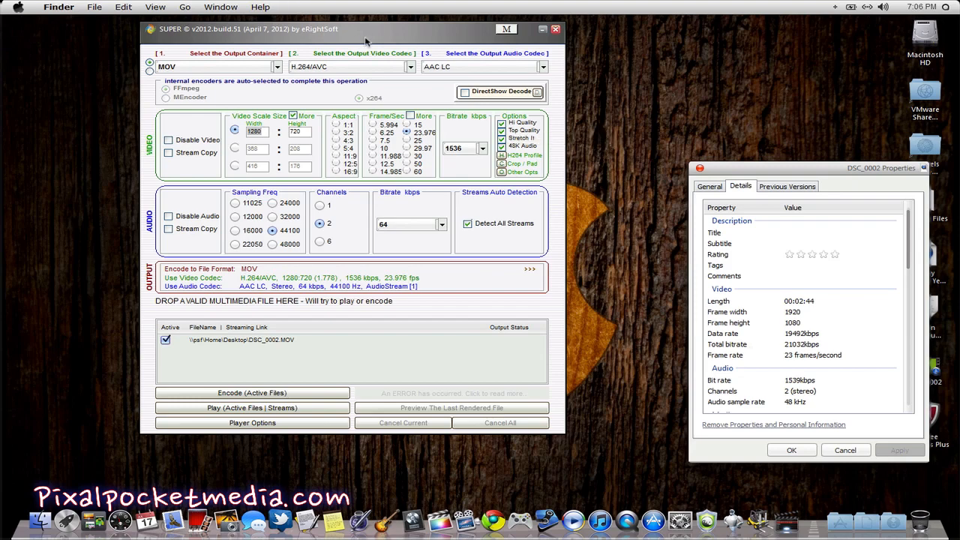
{"action": "left_click_drag", "start_coordinate": [369, 39], "coordinate": [433, 86]}
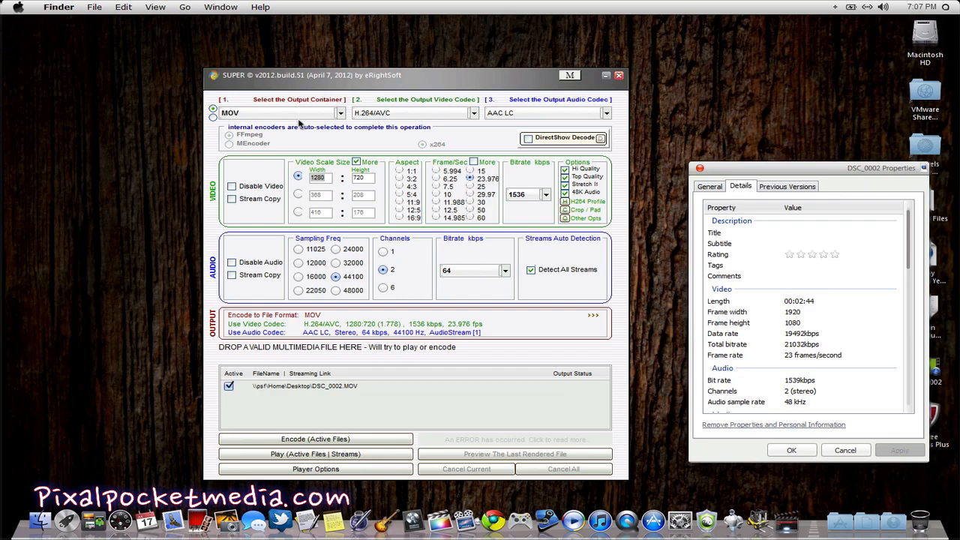
{"action": "left_click_drag", "start_coordinate": [499, 81], "coordinate": [501, 50]}
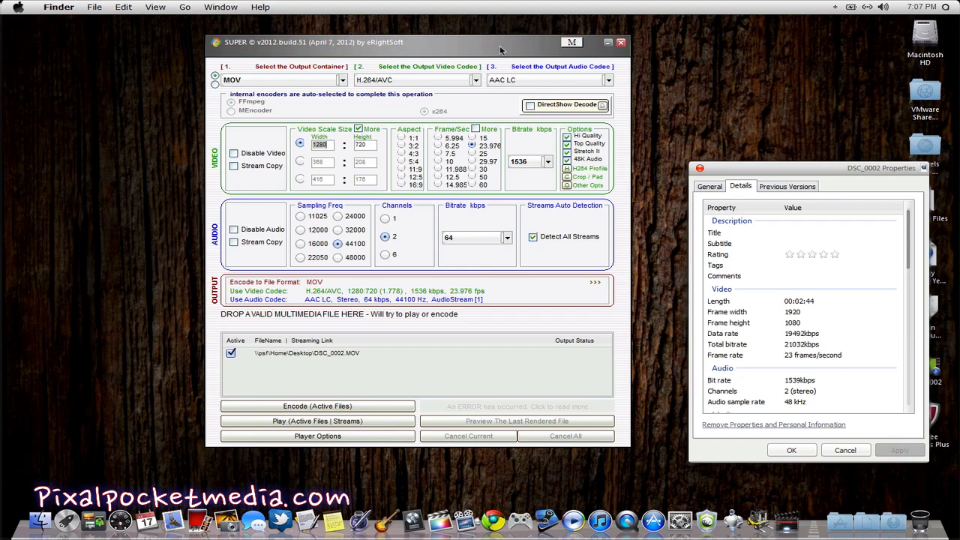
{"action": "left_click", "coordinate": [20, 4]}
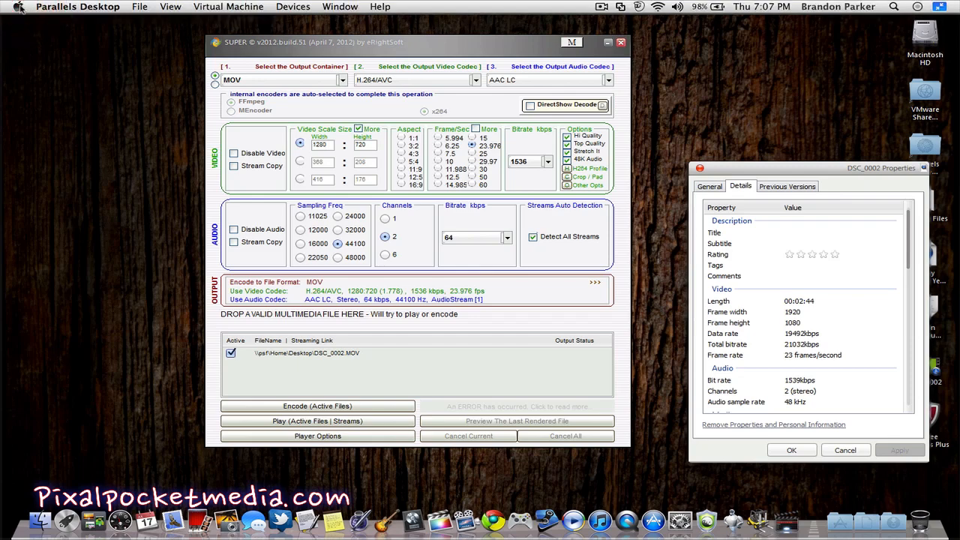
{"action": "left_click", "coordinate": [18, 6]}
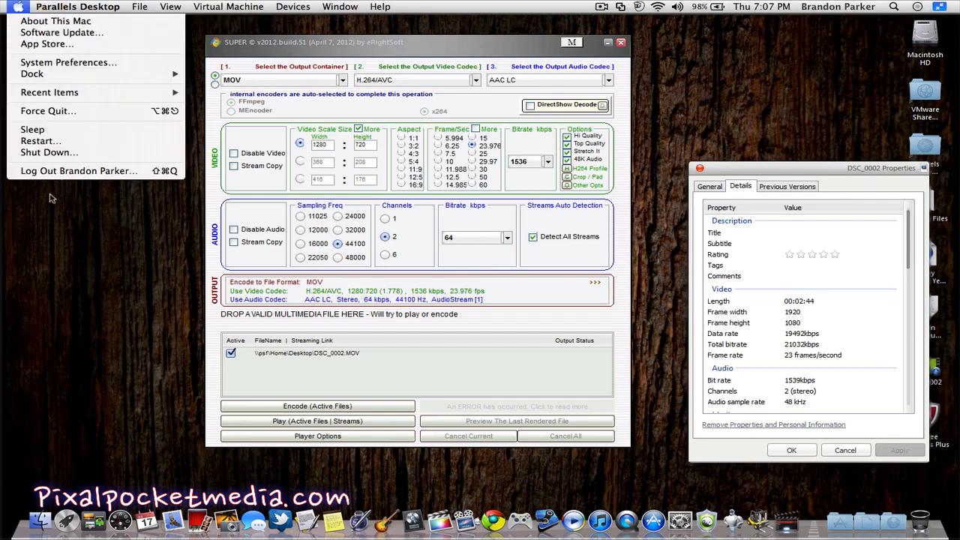
{"action": "left_click", "coordinate": [32, 210]}
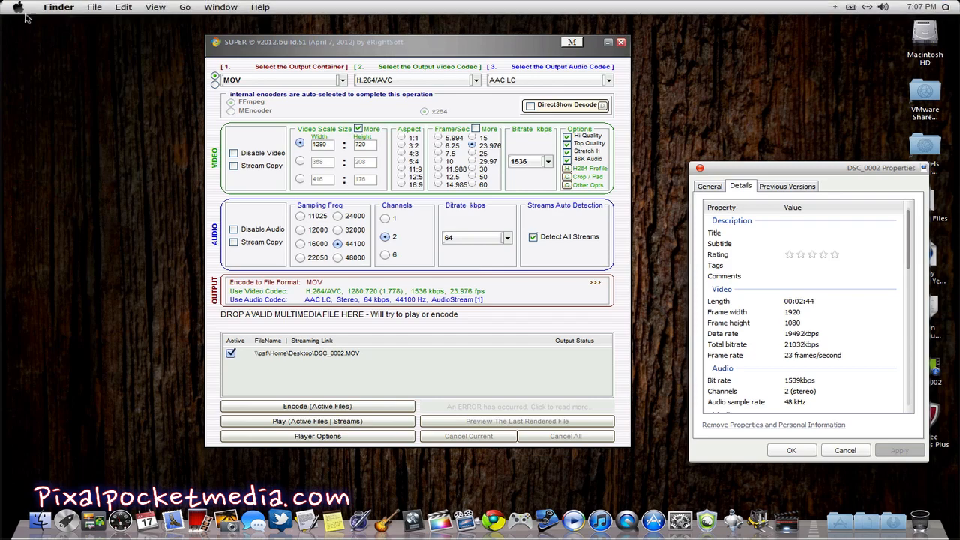
Examine the contents of the Xvid folder in the list of all installed programs and close the list.
{"action": "left_click", "coordinate": [19, 6]}
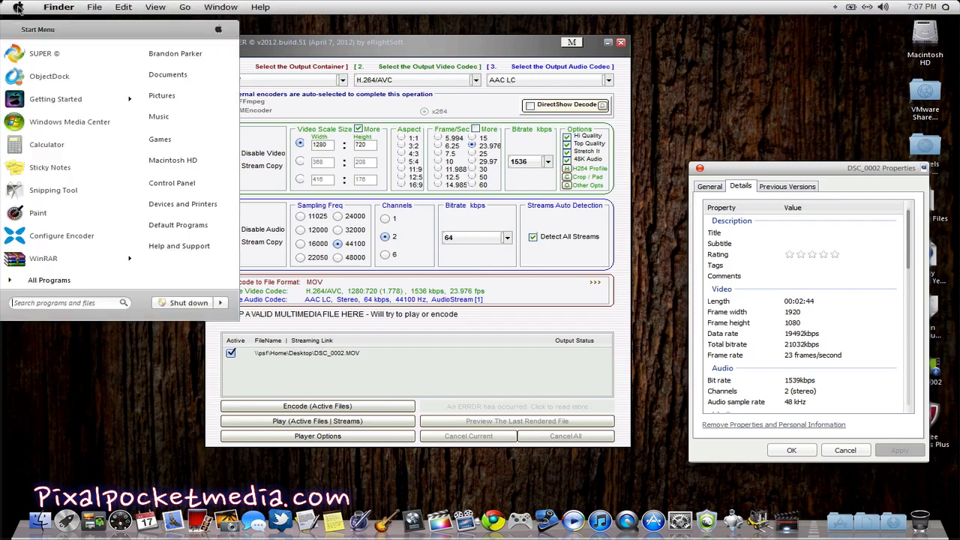
{"action": "left_click", "coordinate": [50, 281]}
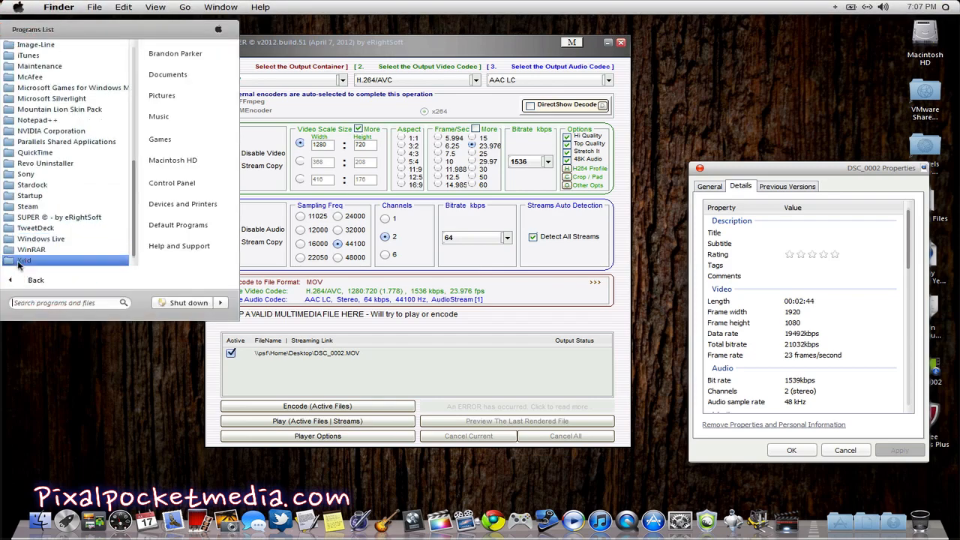
{"action": "left_click", "coordinate": [50, 262]}
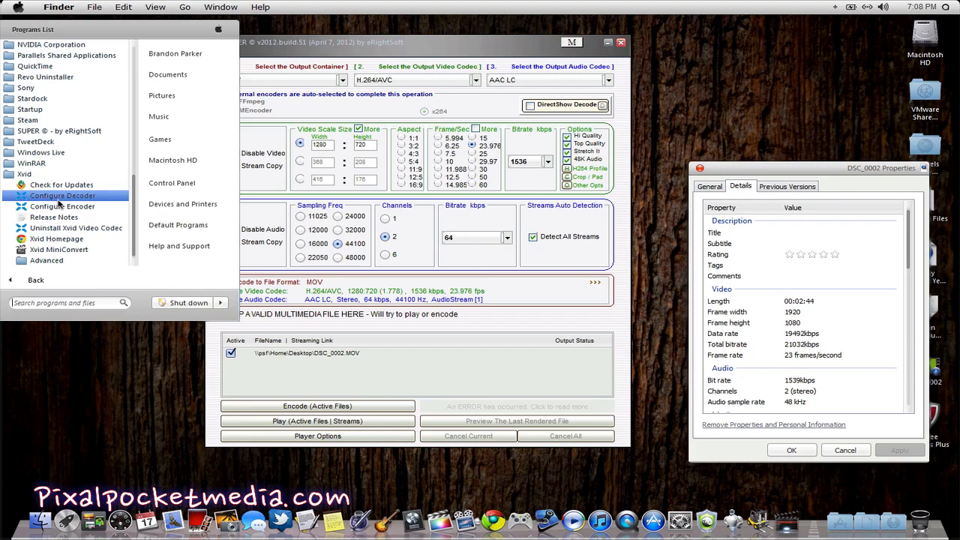
{"action": "scroll", "coordinate": [54, 231], "scroll_direction": "up", "scroll_amount": 6}
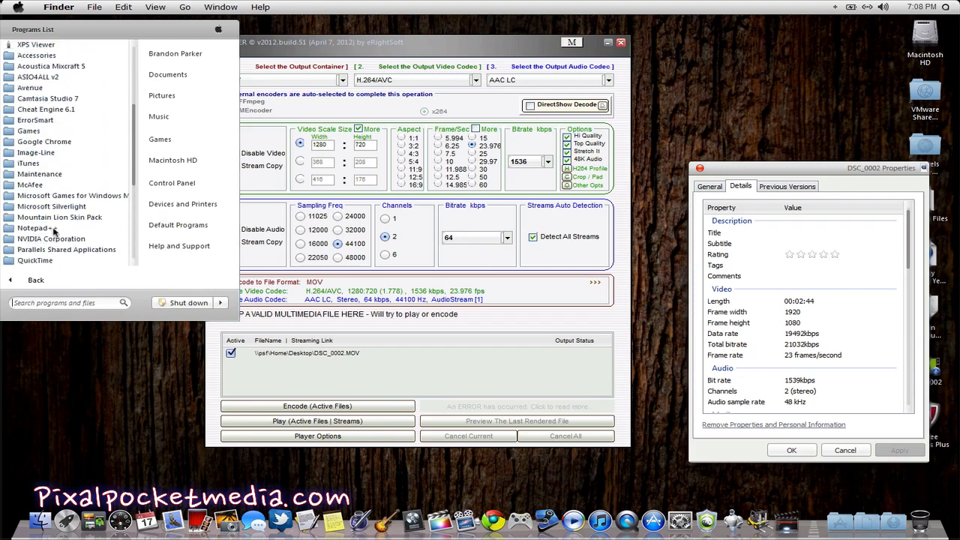
{"action": "scroll", "coordinate": [54, 231], "scroll_direction": "down", "scroll_amount": 6}
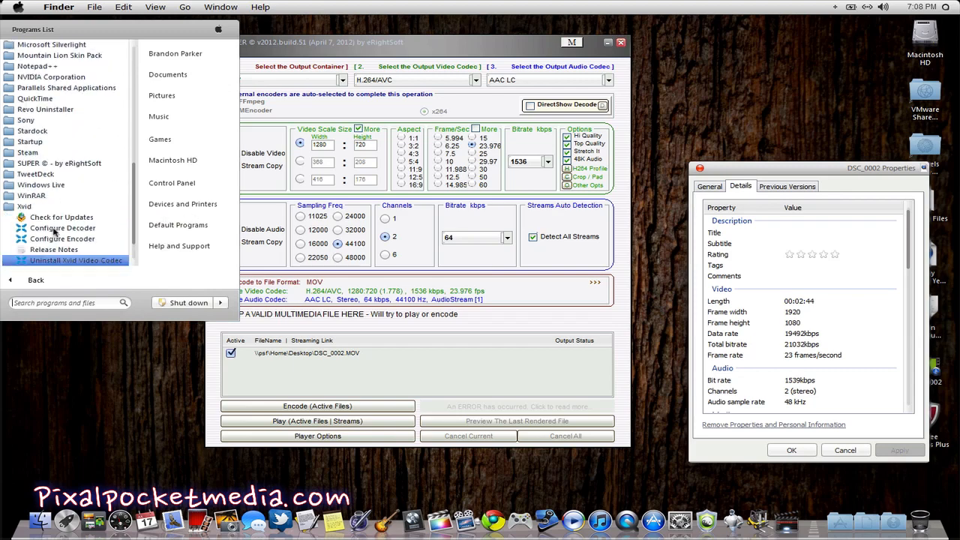
{"action": "left_click", "coordinate": [90, 375]}
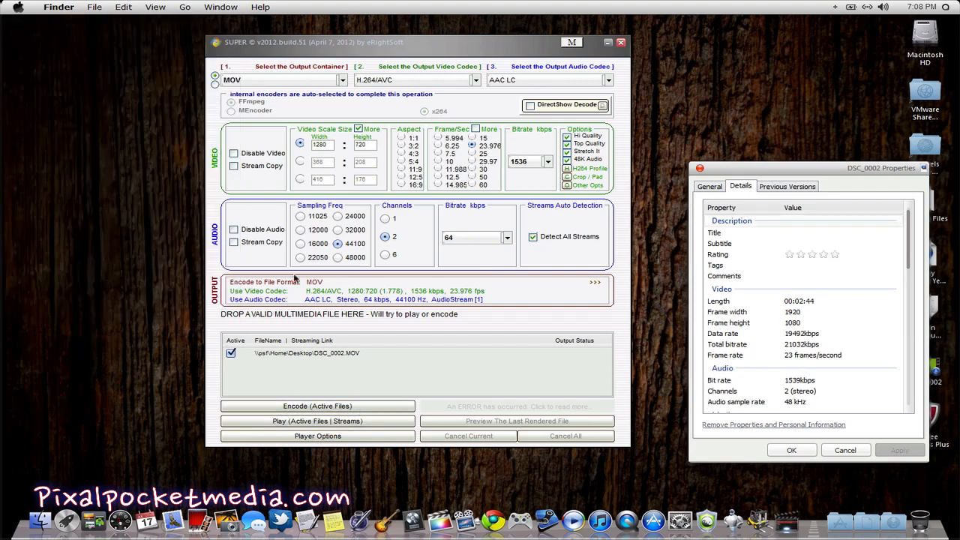
View the available output containers, close the list unchanged, and shift the converter window slightly toward the file properties.
{"action": "left_click", "coordinate": [264, 83]}
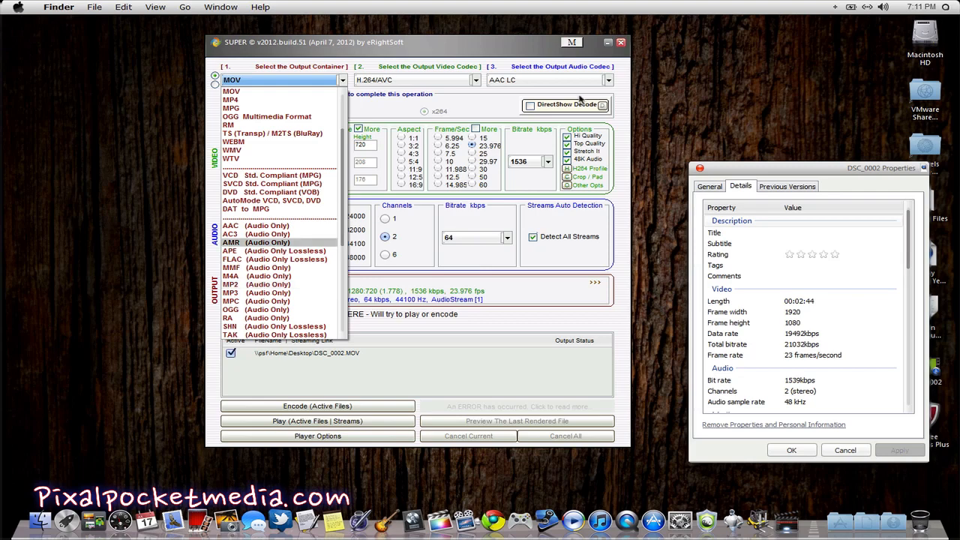
{"action": "left_click", "coordinate": [478, 50]}
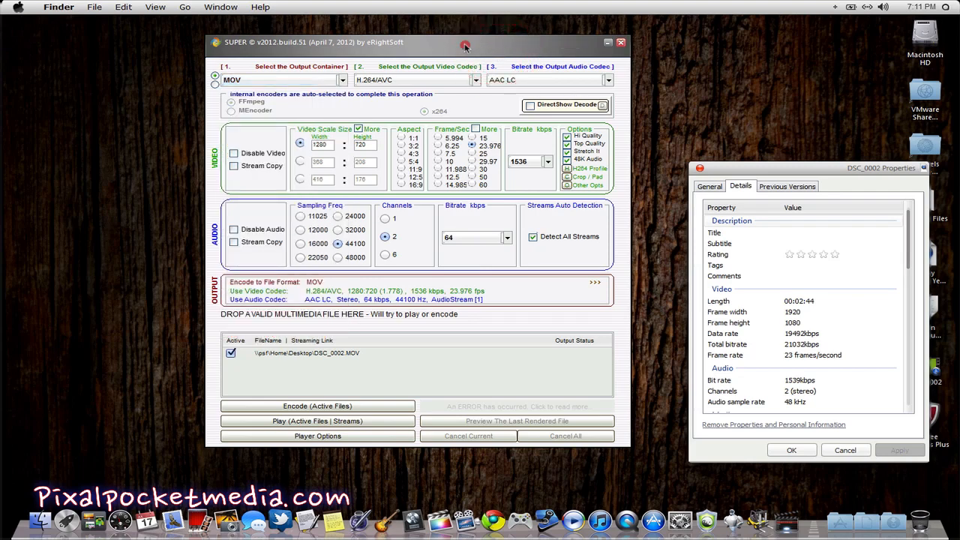
{"action": "left_click_drag", "start_coordinate": [466, 48], "coordinate": [495, 57]}
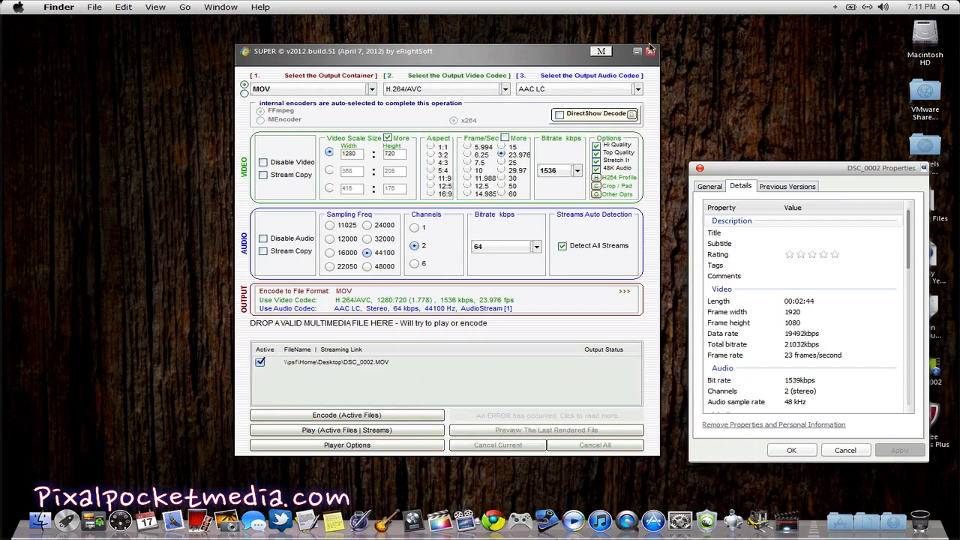
Quit SUPER ©, dismiss its credits, and close the DSC_0002 properties window.
{"action": "left_click", "coordinate": [650, 51]}
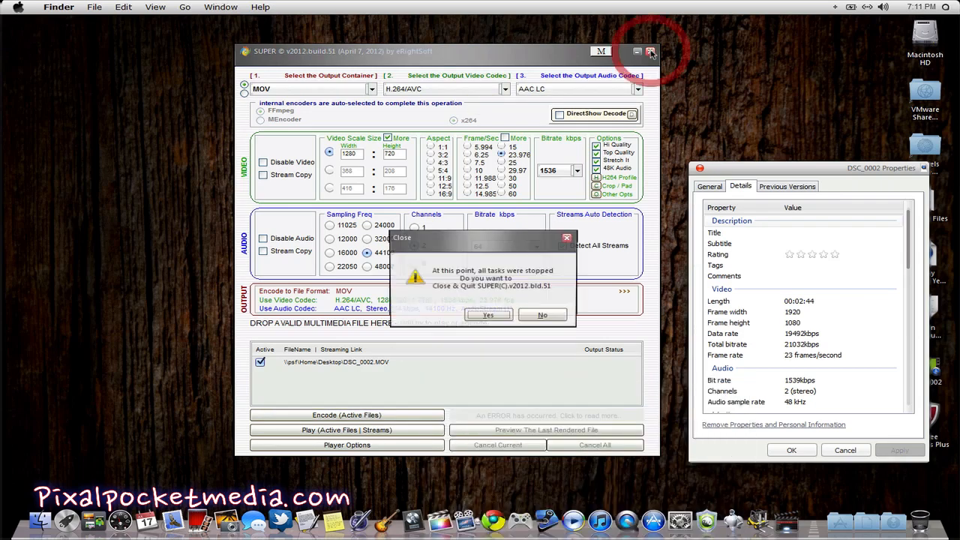
{"action": "left_click", "coordinate": [473, 319]}
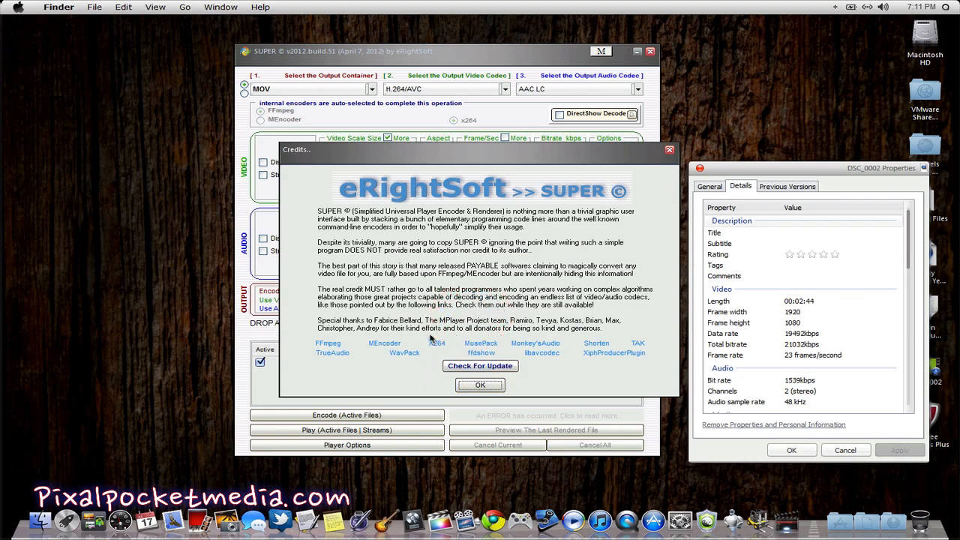
{"action": "left_click", "coordinate": [480, 385]}
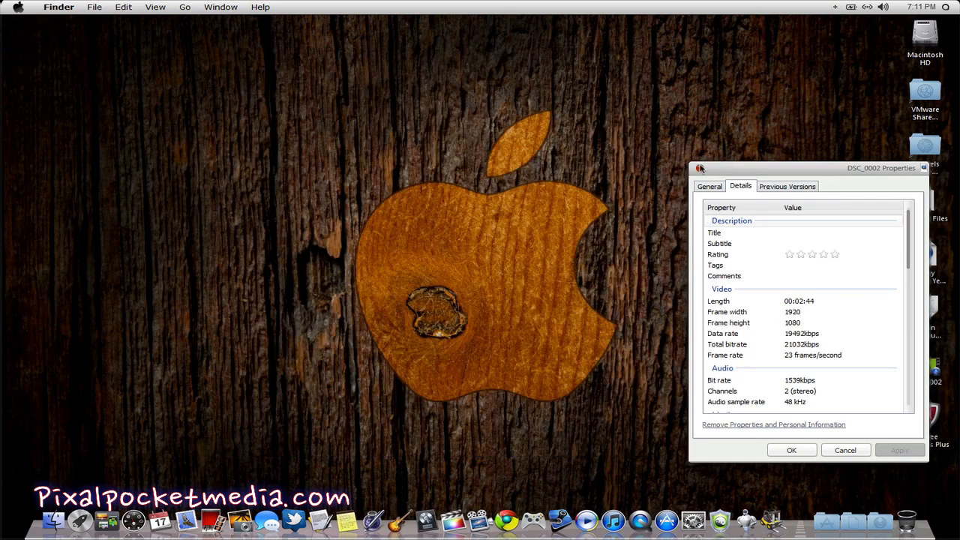
{"action": "left_click", "coordinate": [700, 168]}
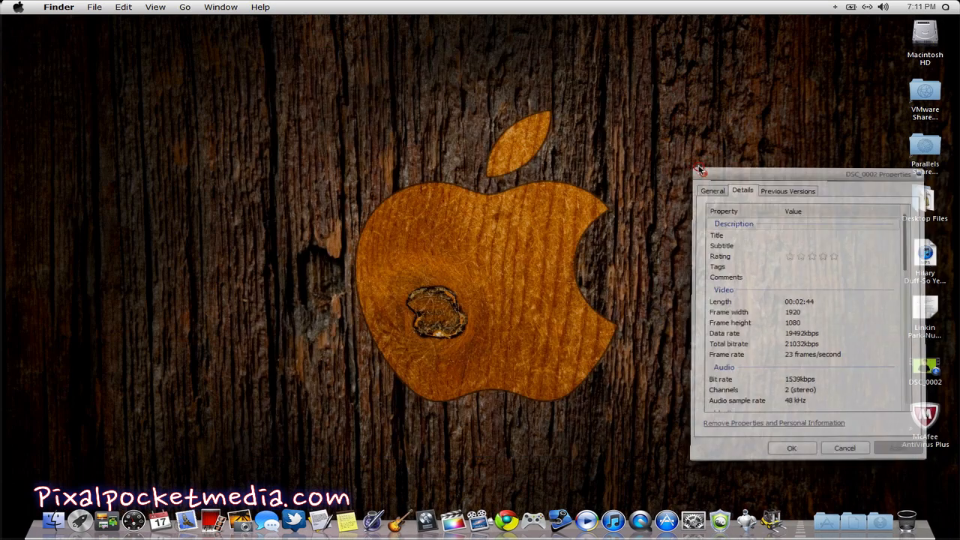
Switch to the main Mac desktop space and open MPEG Streamclip, placing its window clear of the desktop files.
{"action": "key", "text": "ctrl+Up"}
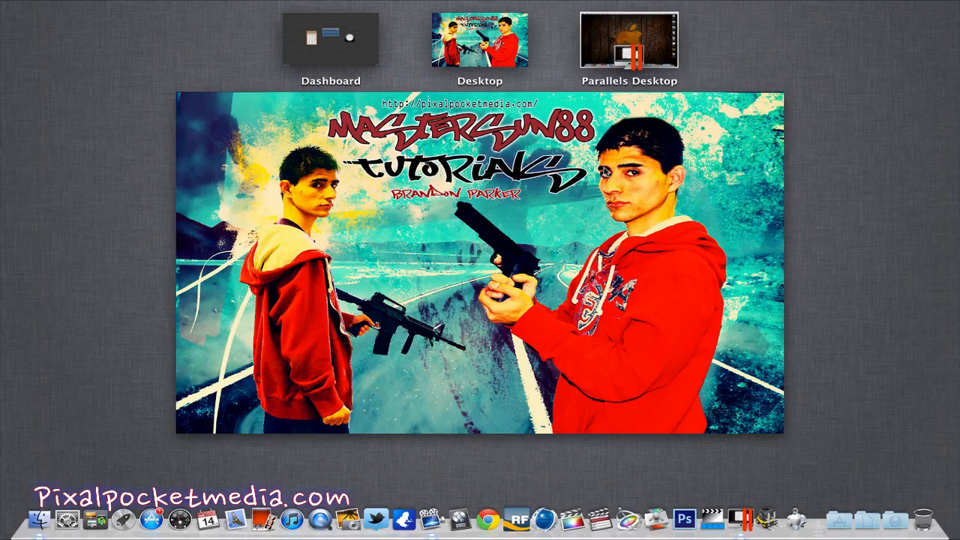
{"action": "left_click", "coordinate": [488, 39]}
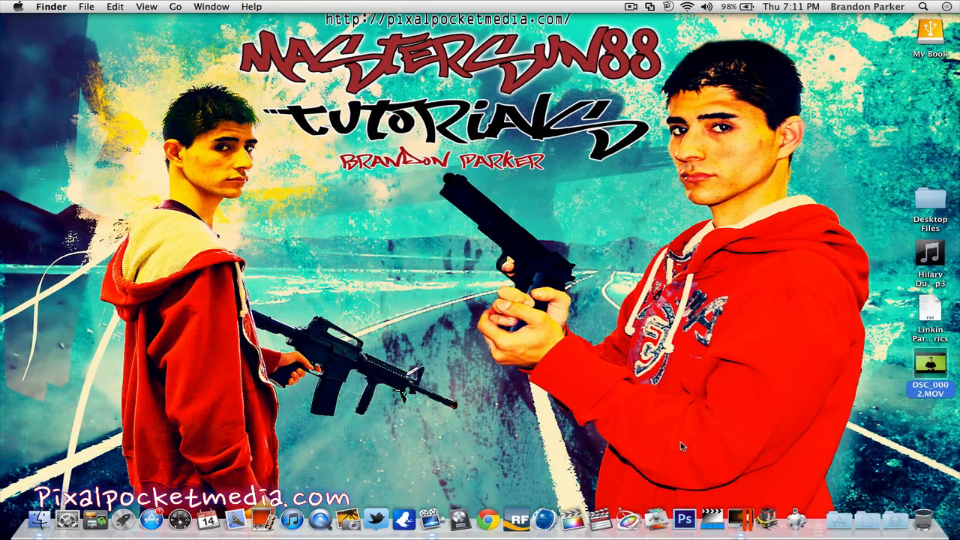
{"action": "left_click", "coordinate": [711, 518]}
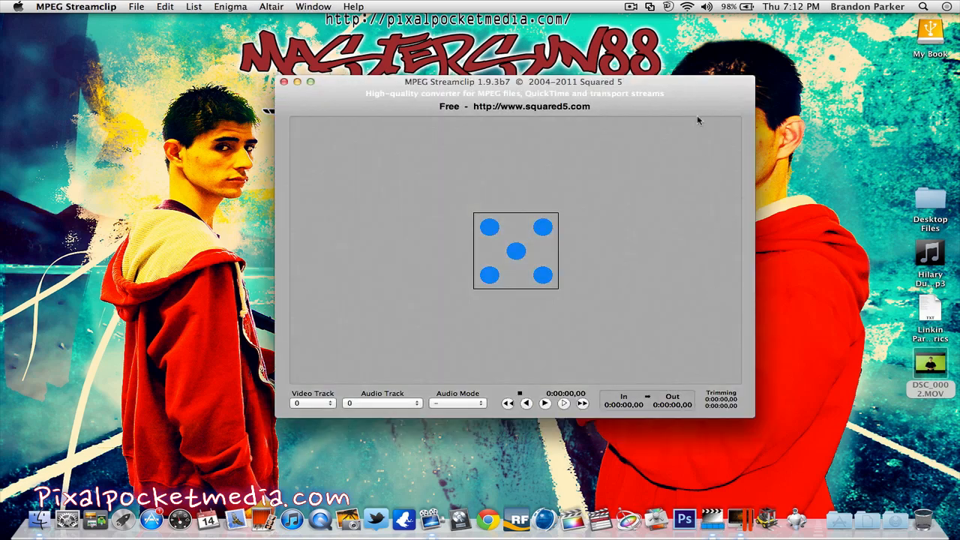
{"action": "left_click_drag", "start_coordinate": [711, 93], "coordinate": [656, 78]}
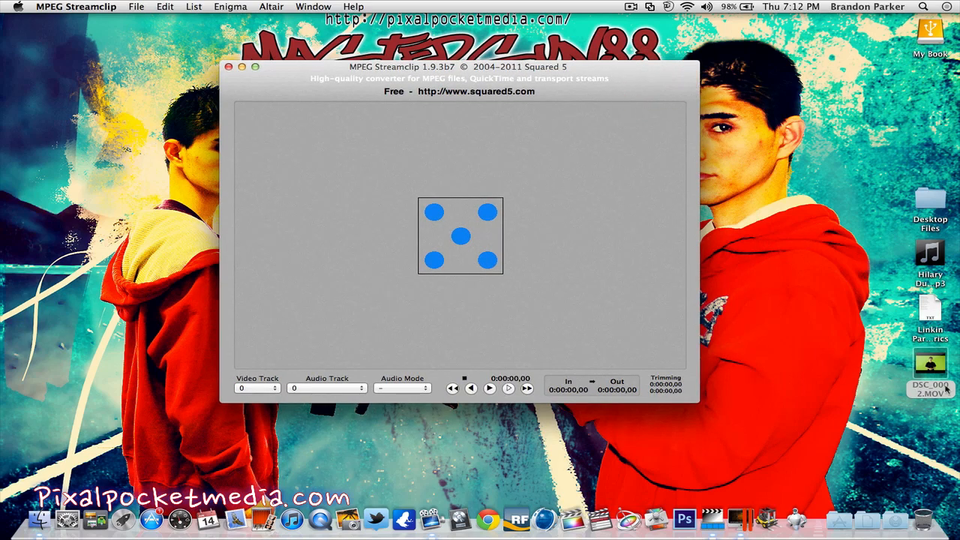
Load DSC_0002.MOV from the desktop into MPEG Streamclip and move the playhead to about 0:00:52.
{"action": "left_click_drag", "start_coordinate": [930, 365], "coordinate": [381, 260]}
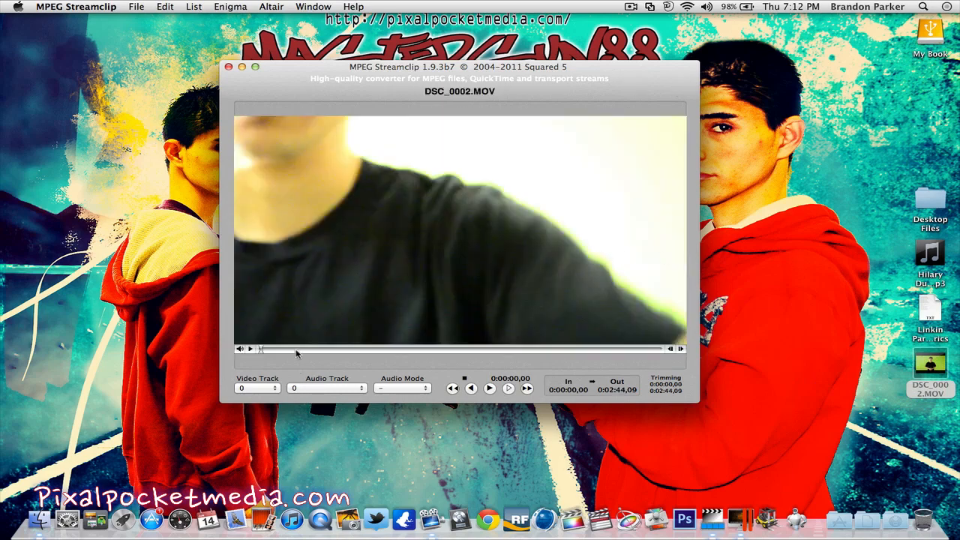
{"action": "left_click", "coordinate": [296, 351]}
{"action": "left_click", "coordinate": [387, 348]}
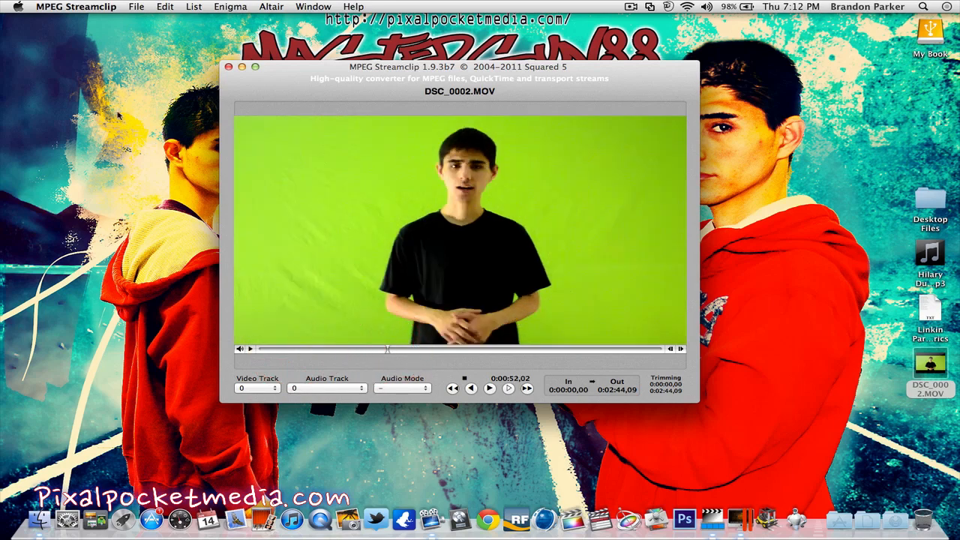
Start a QuickTime export of the clip and set its compression to H.264.
{"action": "left_click", "coordinate": [135, 8]}
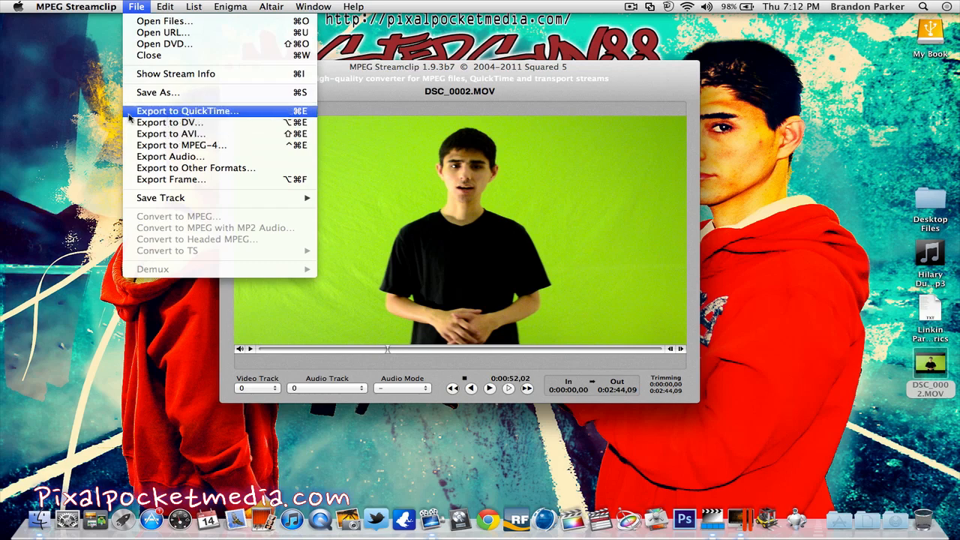
{"action": "left_click", "coordinate": [215, 114]}
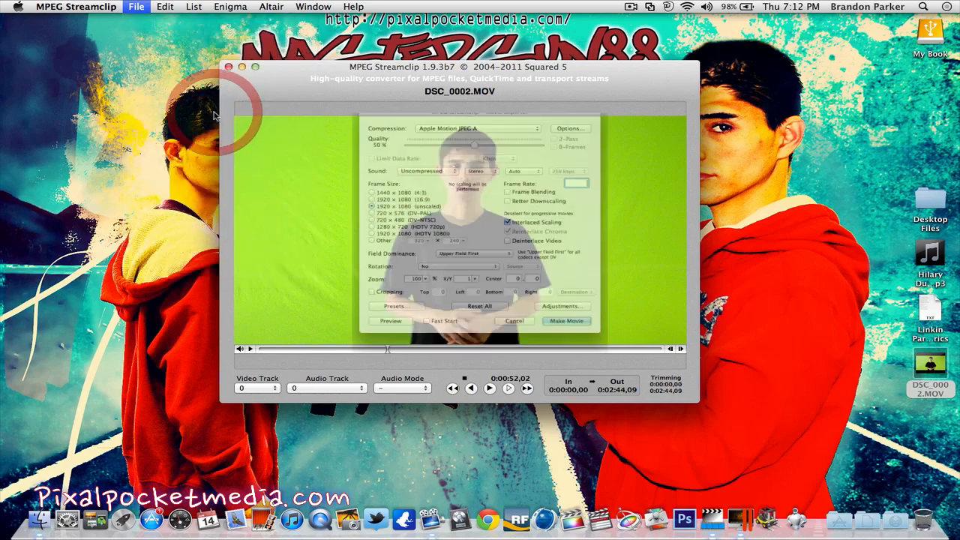
{"action": "left_click", "coordinate": [514, 82]}
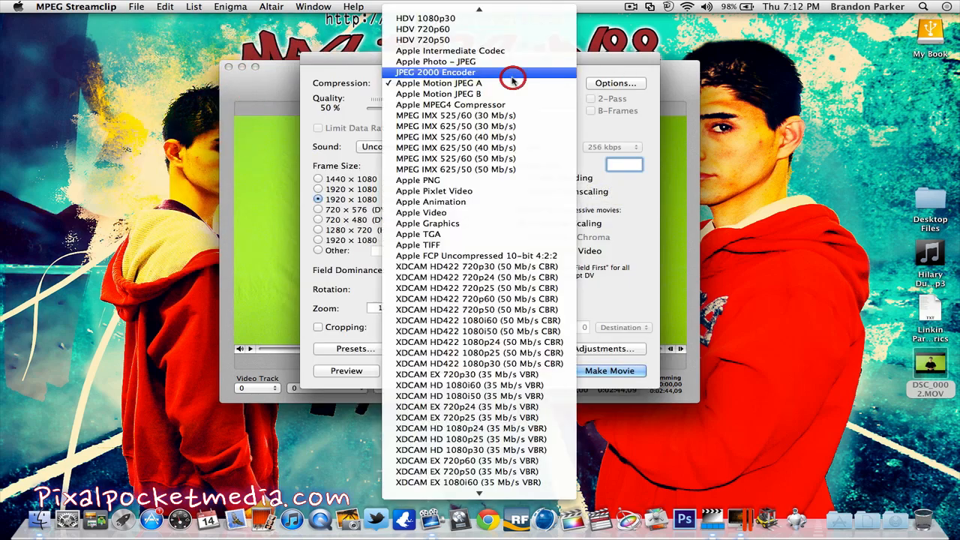
{"action": "scroll", "coordinate": [473, 237], "scroll_direction": "up", "scroll_amount": 5}
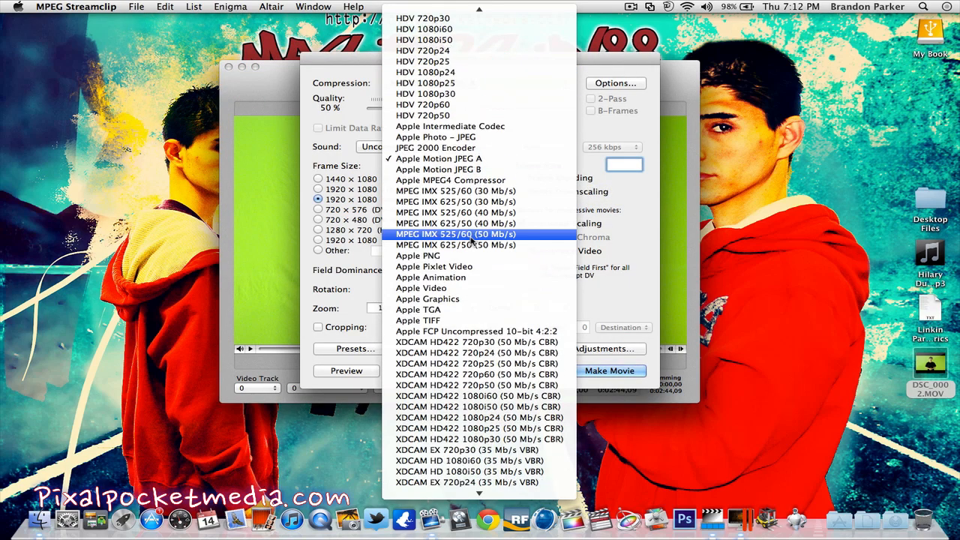
{"action": "scroll", "coordinate": [473, 238], "scroll_direction": "up", "scroll_amount": 3}
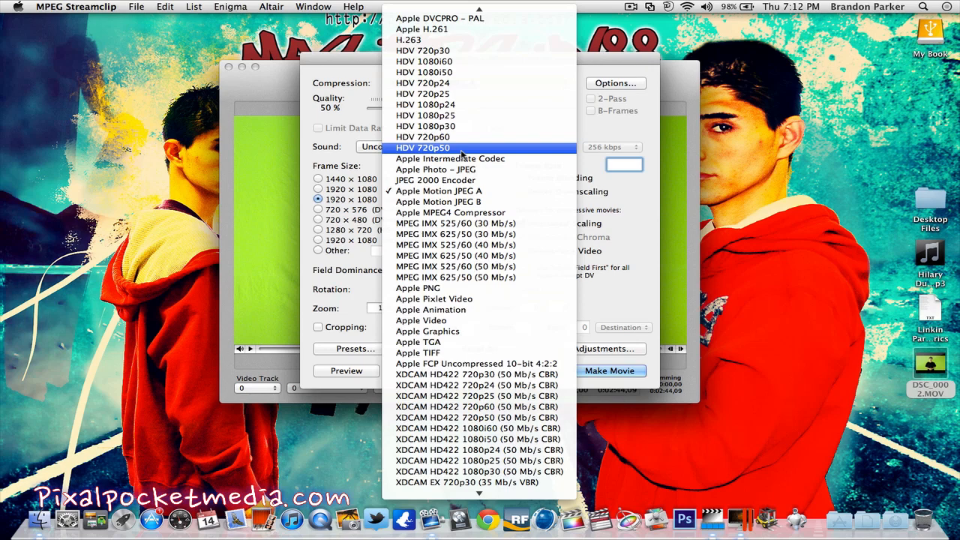
{"action": "scroll", "coordinate": [461, 154], "scroll_direction": "up", "scroll_amount": 6}
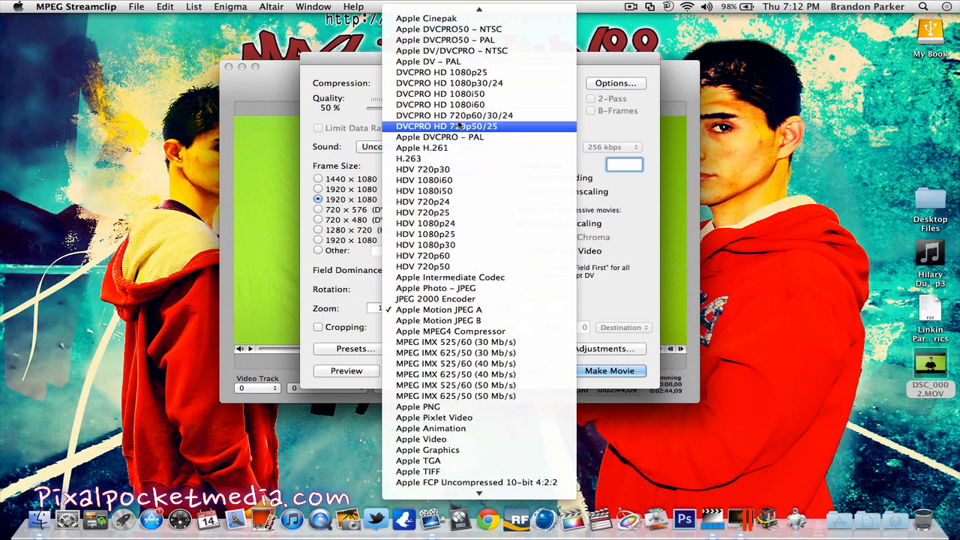
{"action": "scroll", "coordinate": [443, 120], "scroll_direction": "up", "scroll_amount": 4}
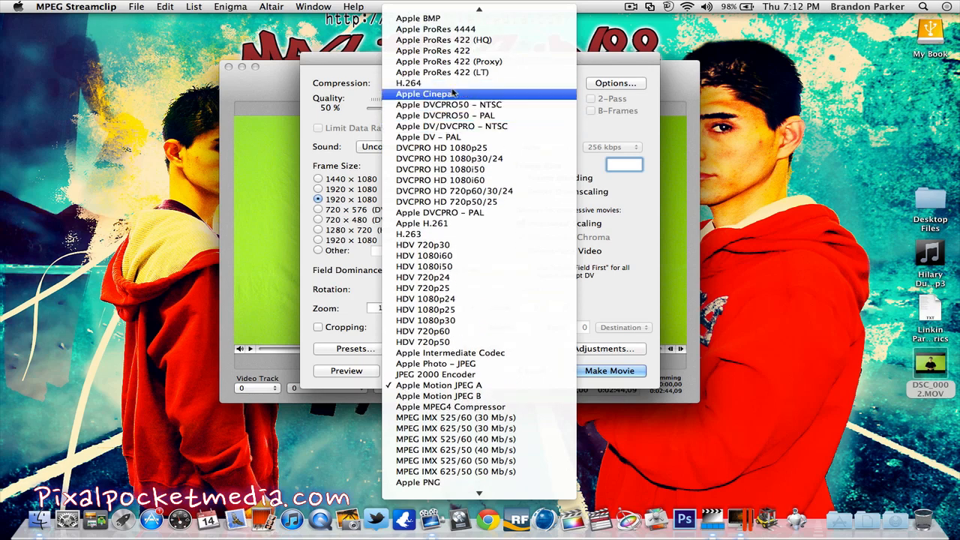
{"action": "left_click", "coordinate": [409, 83]}
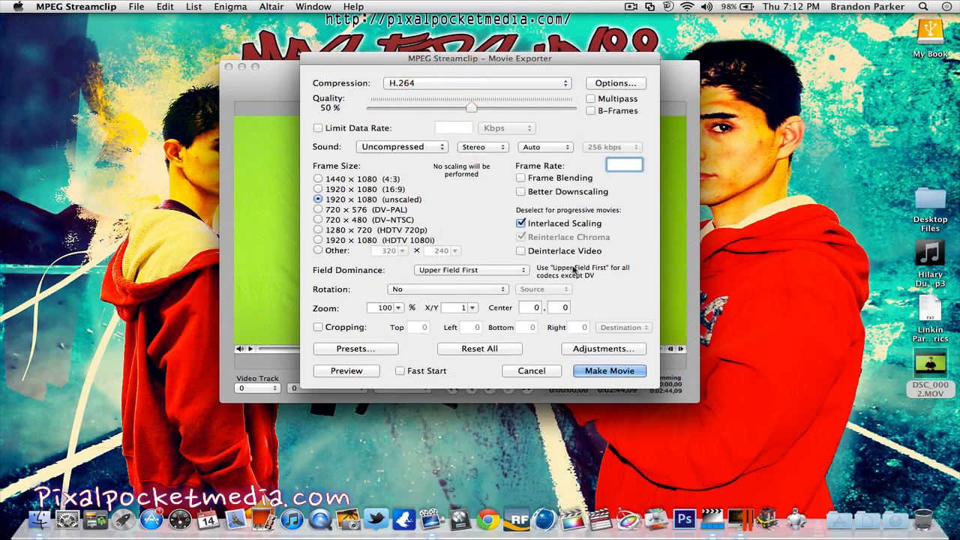
Move the Movie Exporter aside to uncover the video preview and set the compression to HDV 1080p24.
{"action": "left_click_drag", "start_coordinate": [429, 61], "coordinate": [558, 78]}
{"action": "left_click", "coordinate": [433, 74]}
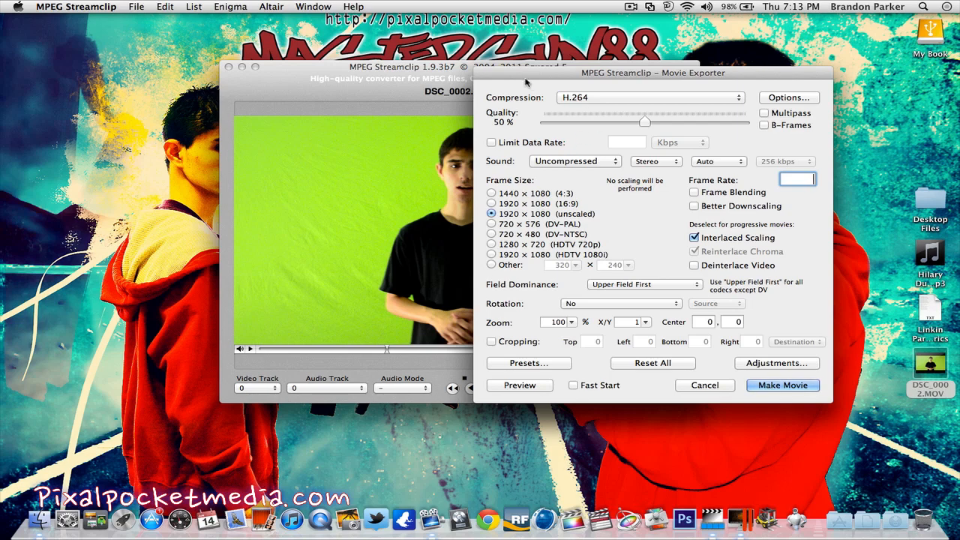
{"action": "left_click_drag", "start_coordinate": [526, 74], "coordinate": [609, 72]}
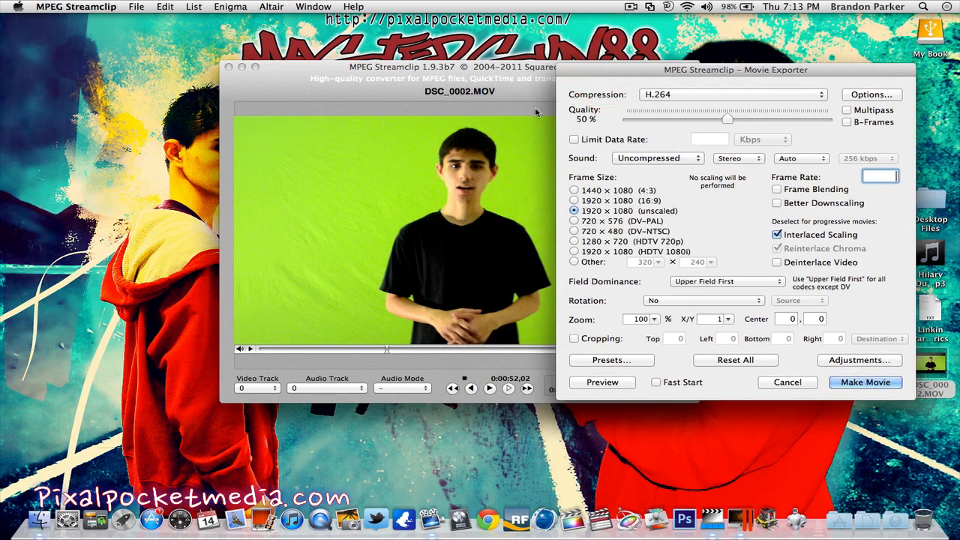
{"action": "left_click", "coordinate": [679, 96]}
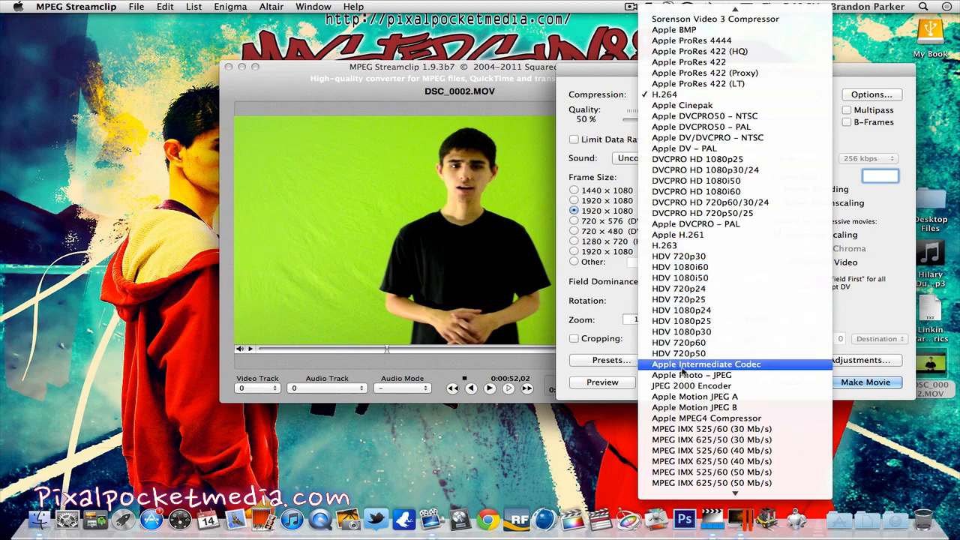
{"action": "left_click", "coordinate": [697, 311]}
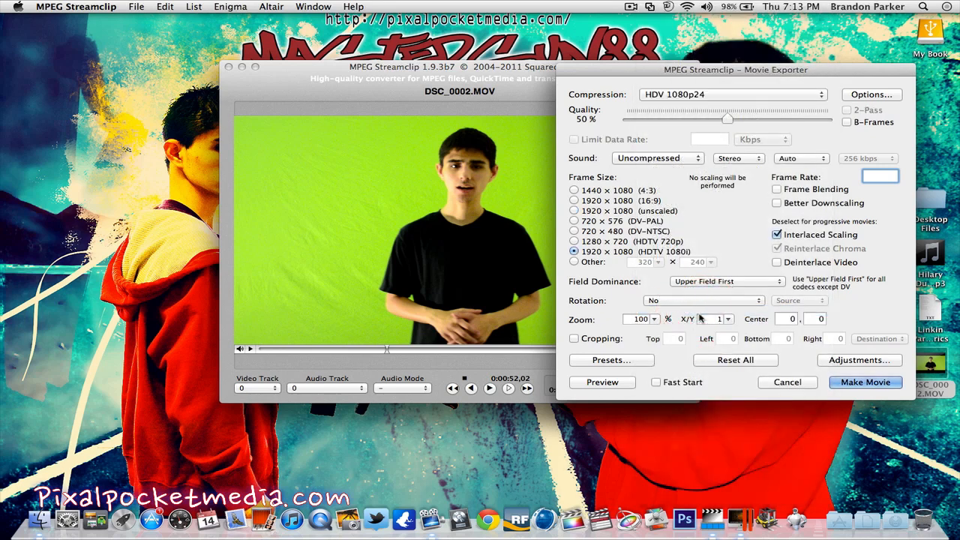
{"action": "left_click", "coordinate": [658, 95]}
{"action": "left_click", "coordinate": [584, 161]}
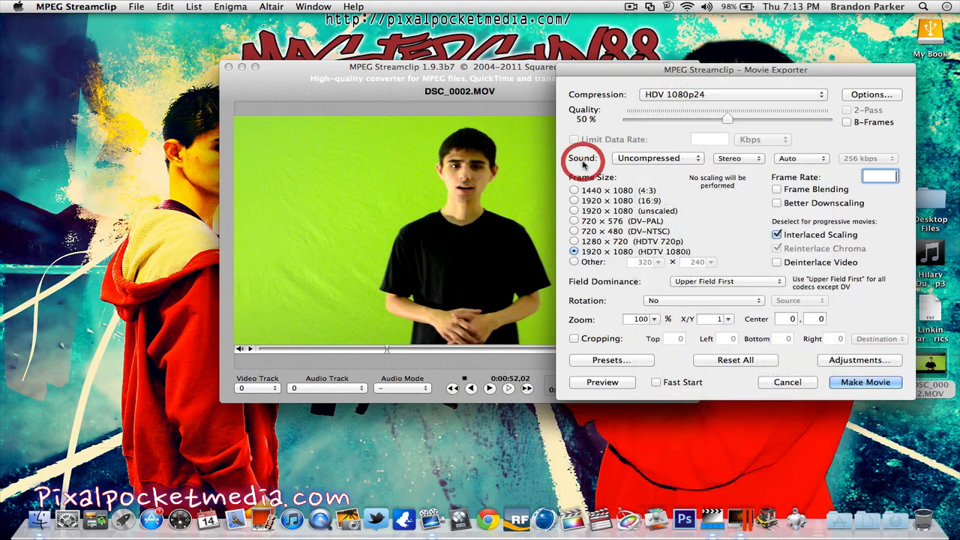
Review the compression formats listed up to H.264 and the ProRes codecs, and cancel the QuickTime export.
{"action": "left_click", "coordinate": [684, 94]}
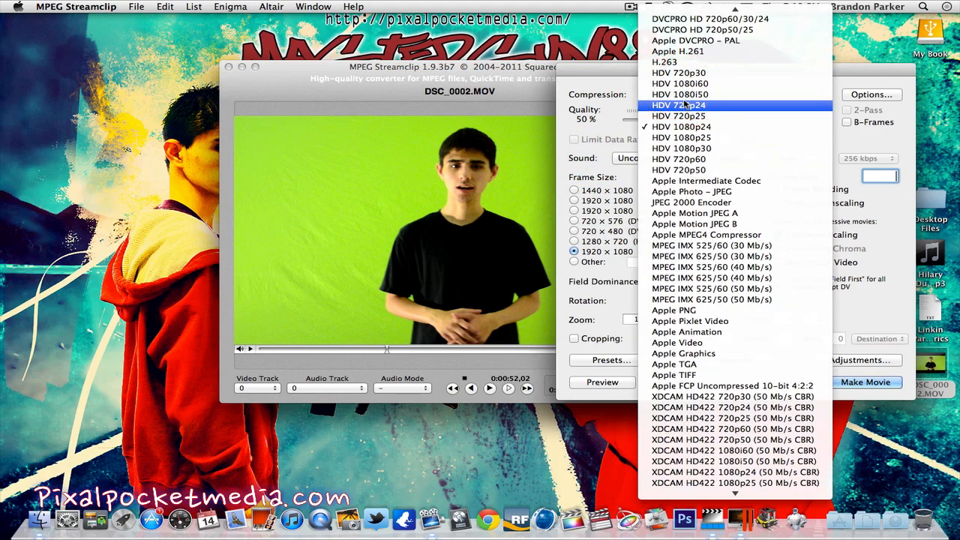
{"action": "scroll", "coordinate": [688, 96], "scroll_direction": "up", "scroll_amount": 3}
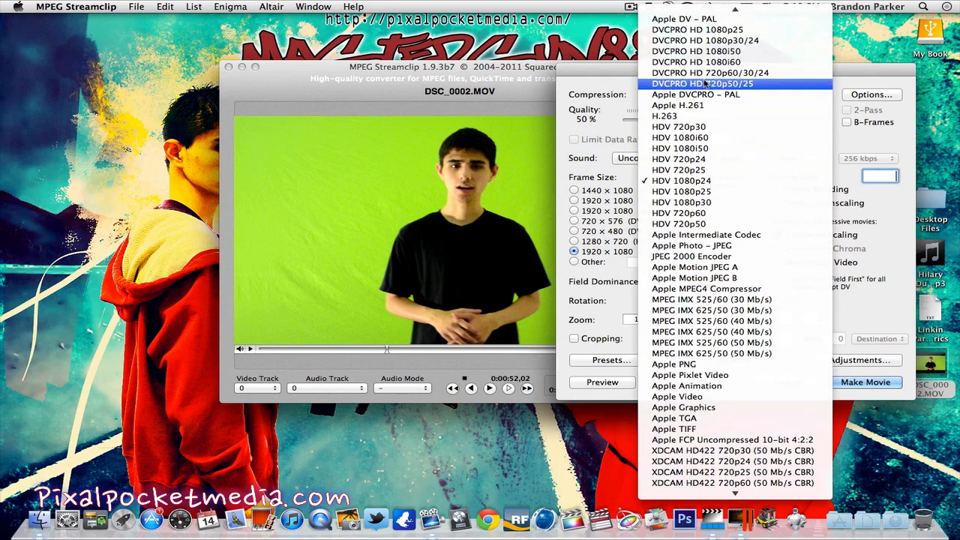
{"action": "scroll", "coordinate": [765, 94], "scroll_direction": "up", "scroll_amount": 3}
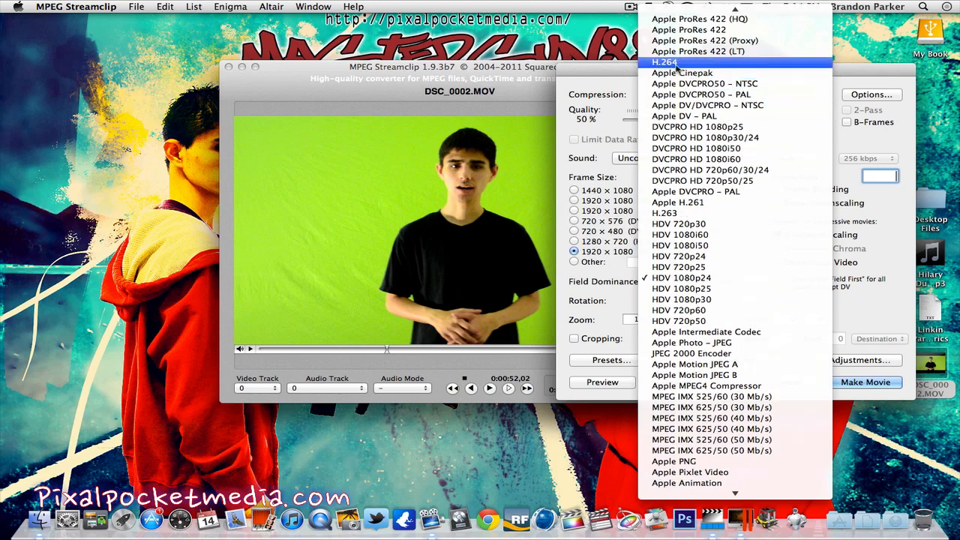
{"action": "left_click", "coordinate": [577, 68]}
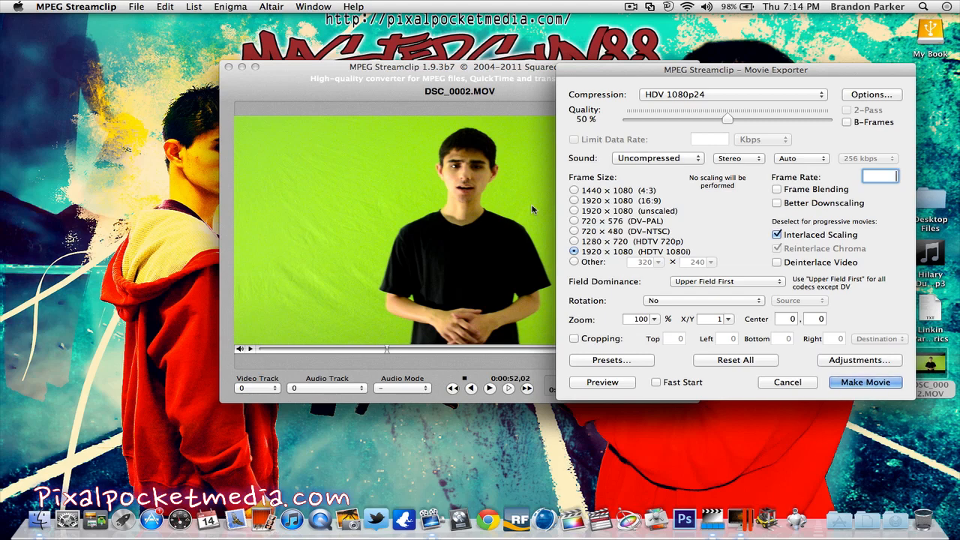
{"action": "left_click", "coordinate": [789, 382]}
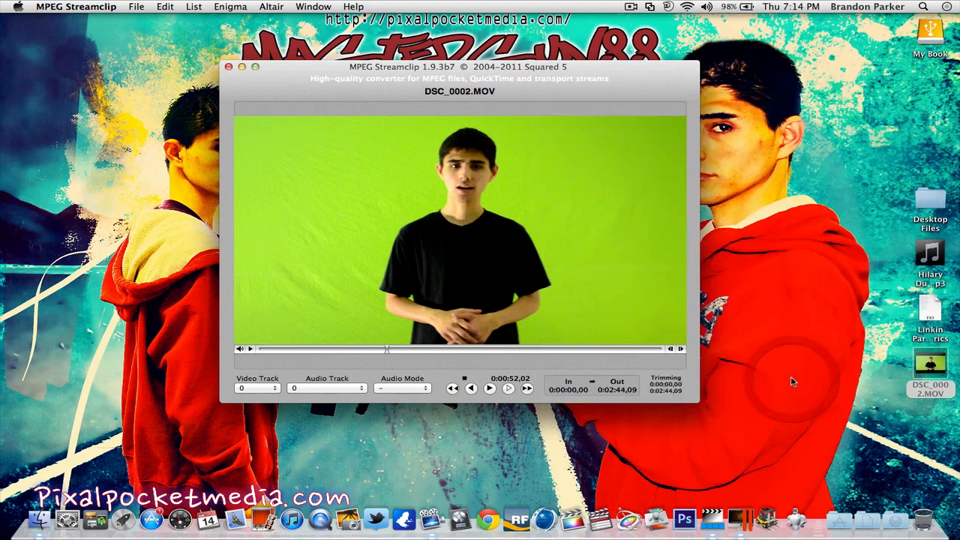
Show the file info of DSC_0002.MOV beside the MPEG Streamclip window and view its Name & Extension section.
{"action": "right_click", "coordinate": [936, 362]}
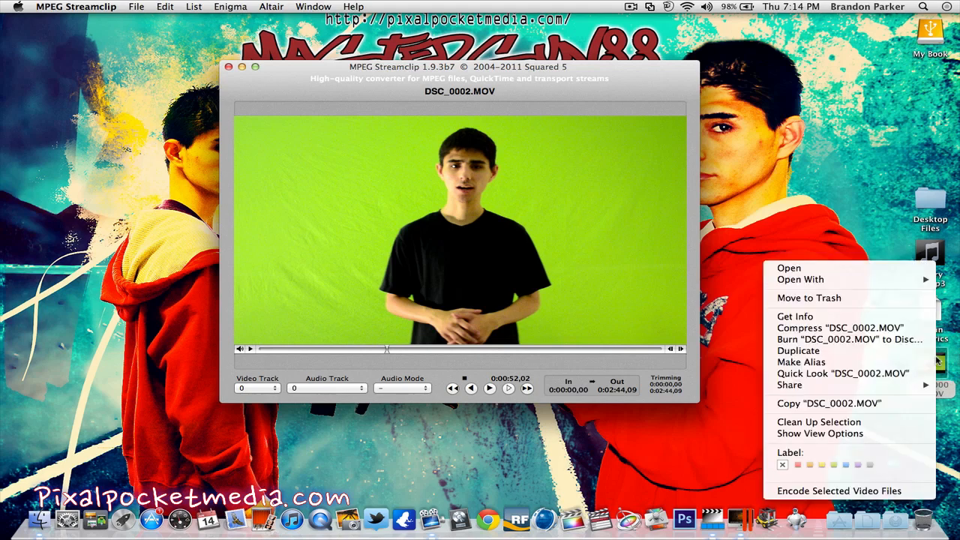
{"action": "left_click", "coordinate": [840, 315]}
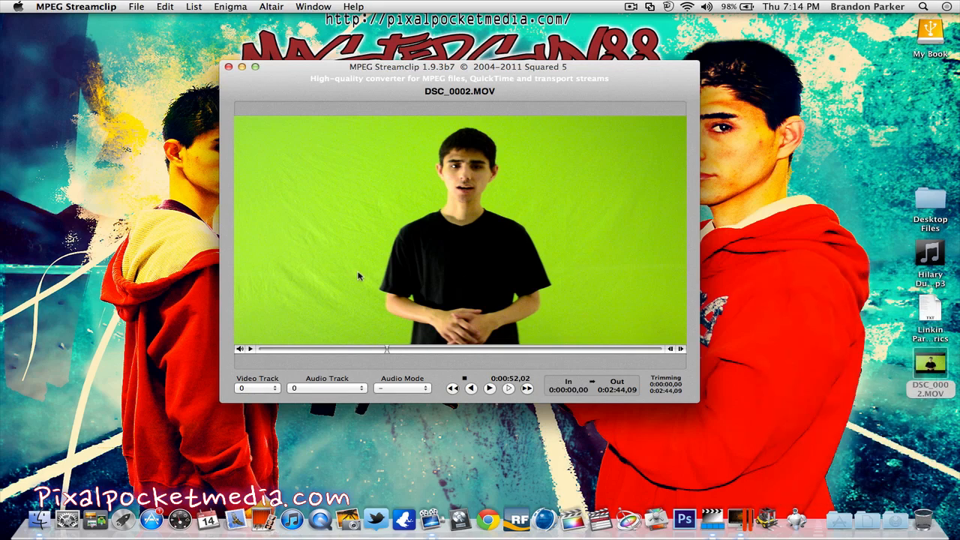
{"action": "left_click_drag", "start_coordinate": [295, 72], "coordinate": [477, 63]}
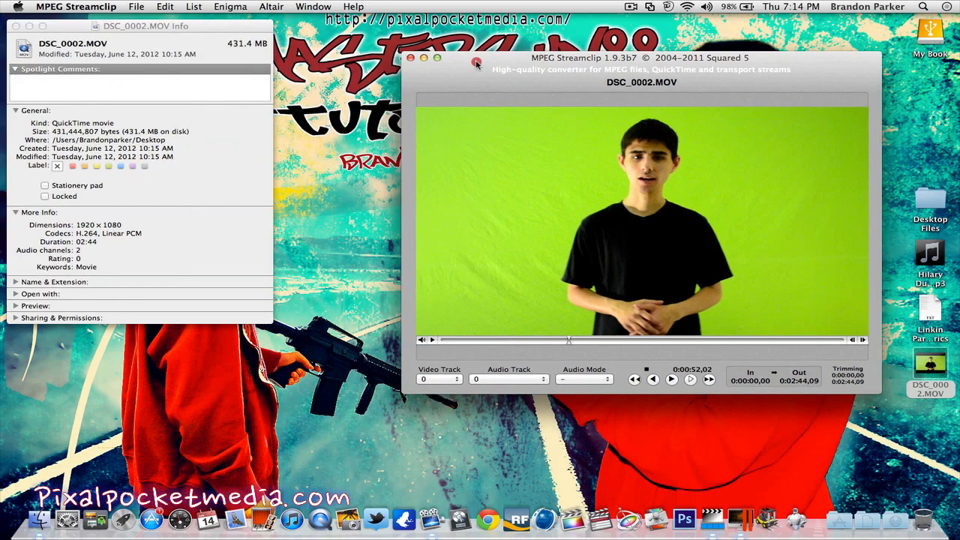
{"action": "left_click", "coordinate": [14, 282]}
{"action": "left_click", "coordinate": [14, 282]}
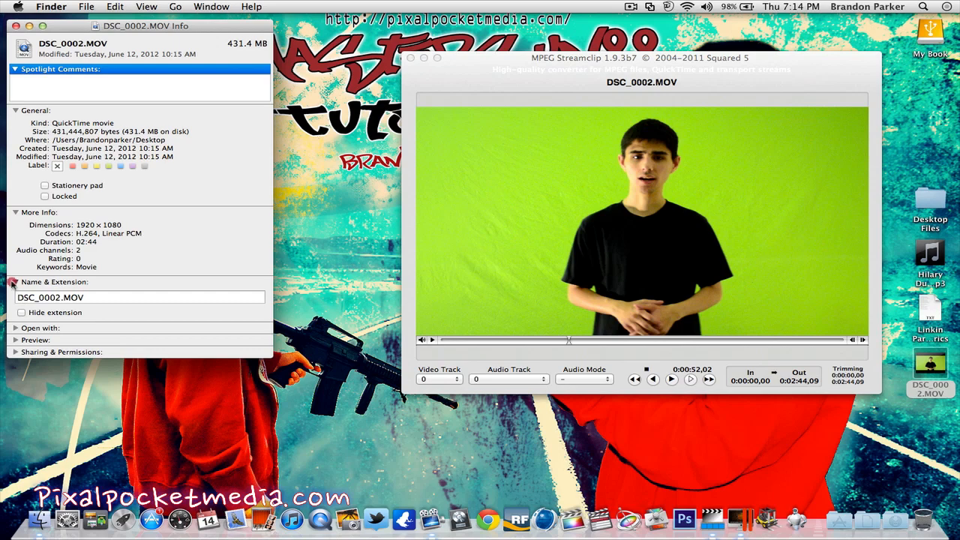
Collapse the Name & Extension section, close the DSC_0002.MOV info, and reposition the MPEG Streamclip window nearer the middle of the desktop.
{"action": "left_click", "coordinate": [14, 282]}
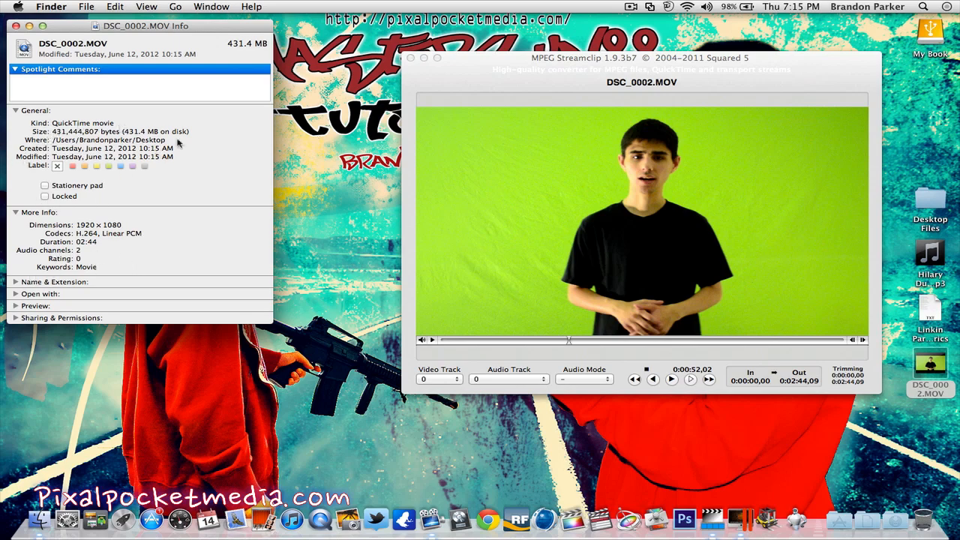
{"action": "left_click", "coordinate": [15, 26]}
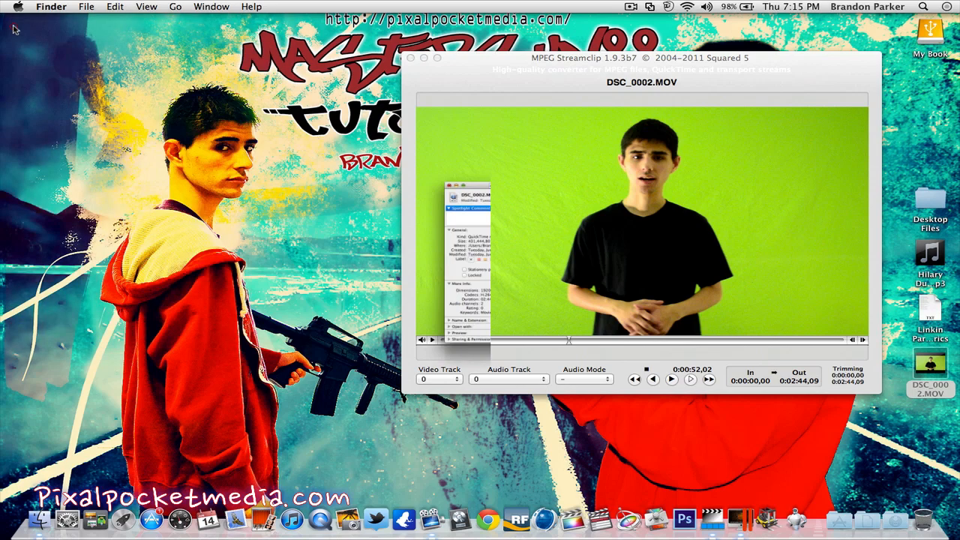
{"action": "left_click_drag", "start_coordinate": [478, 63], "coordinate": [72, 61]}
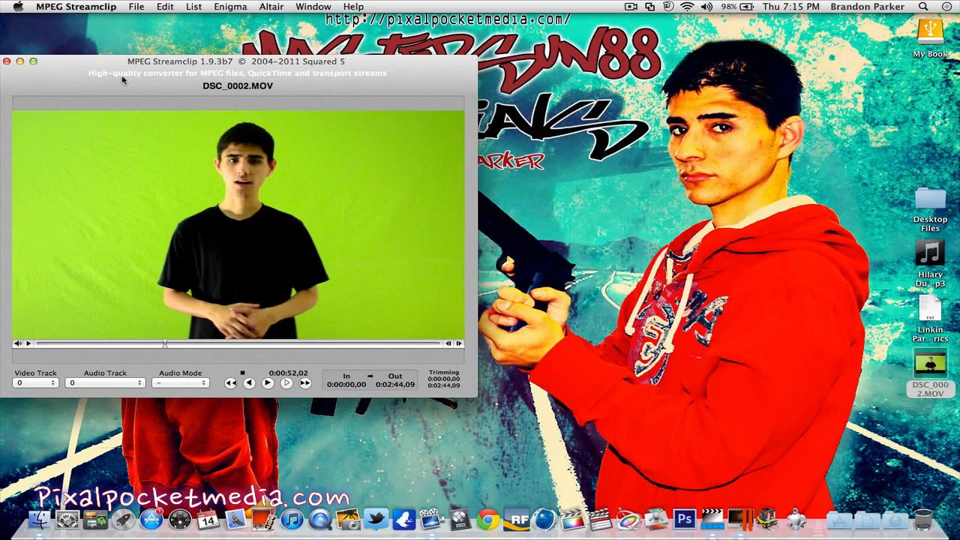
{"action": "left_click_drag", "start_coordinate": [125, 82], "coordinate": [295, 76]}
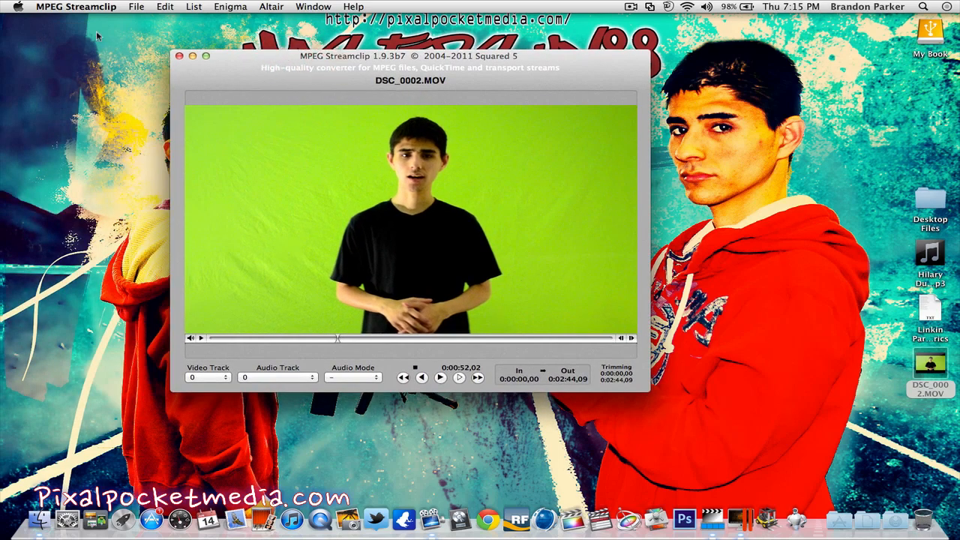
Review the clip's QuickTime export settings without making a movie, and close the MPEG Streamclip window.
{"action": "left_click", "coordinate": [128, 9]}
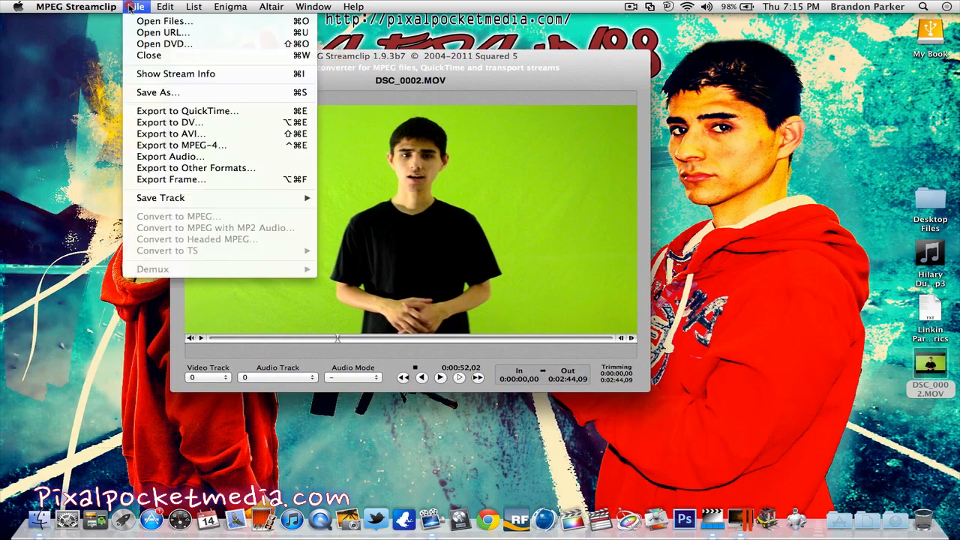
{"action": "left_click", "coordinate": [169, 111]}
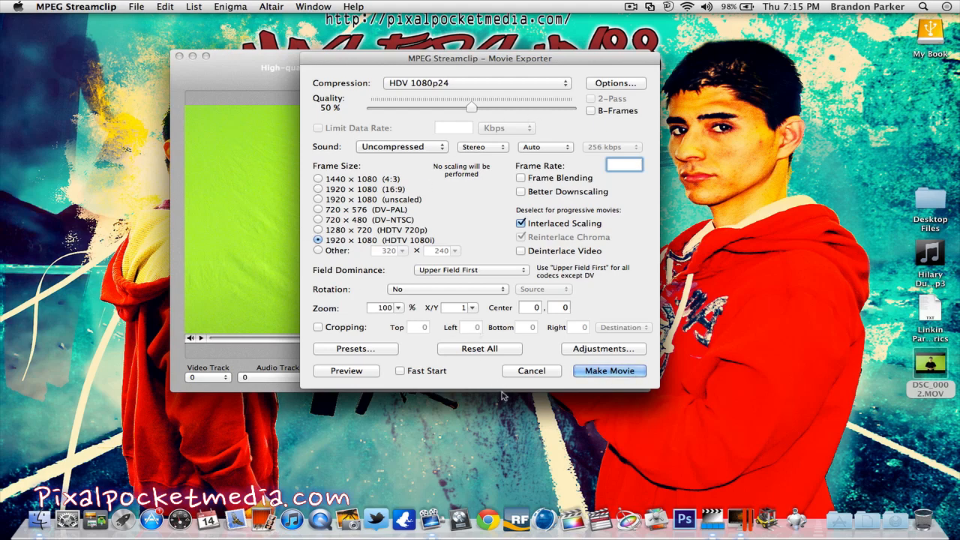
{"action": "left_click", "coordinate": [531, 371]}
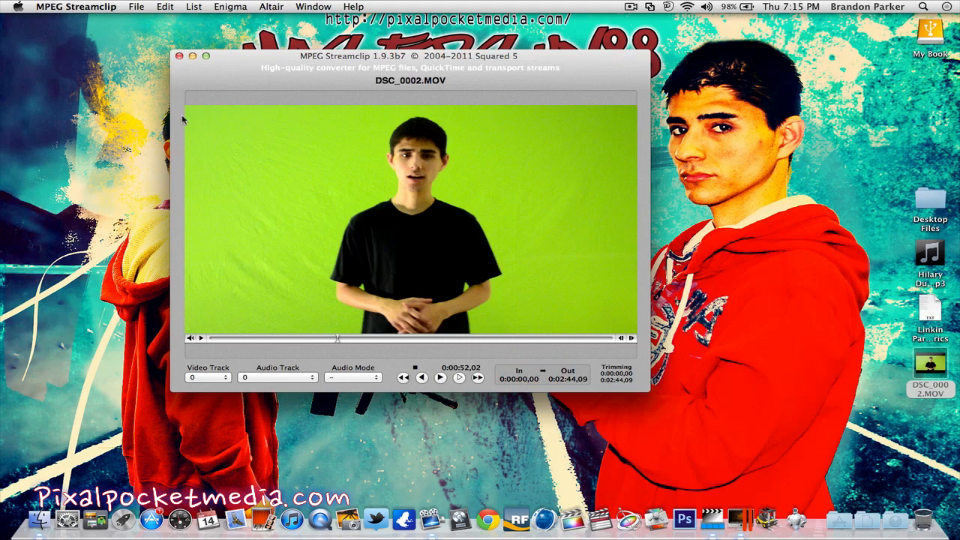
{"action": "left_click", "coordinate": [179, 57]}
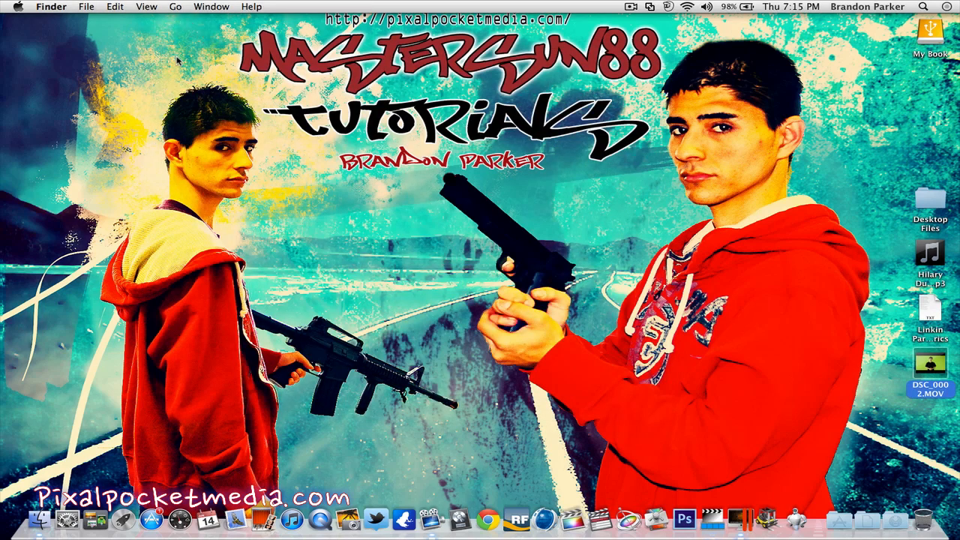